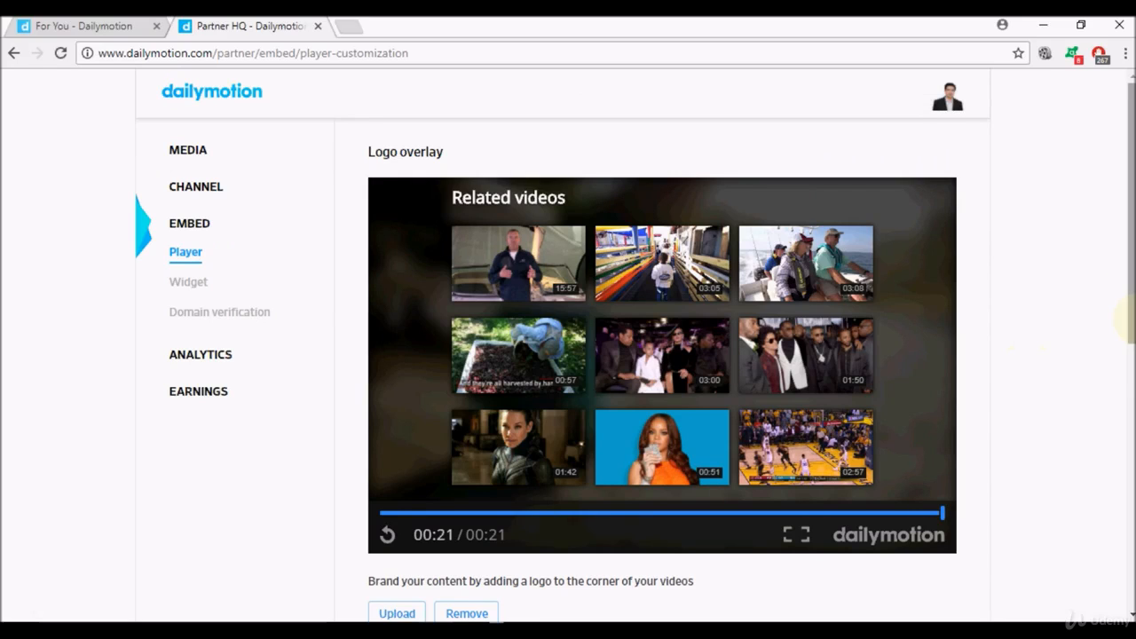
- Switch to GIMP and open the recently used image home-office-336378_1920A.jpg
scroll(1127, 266, "down", 2)
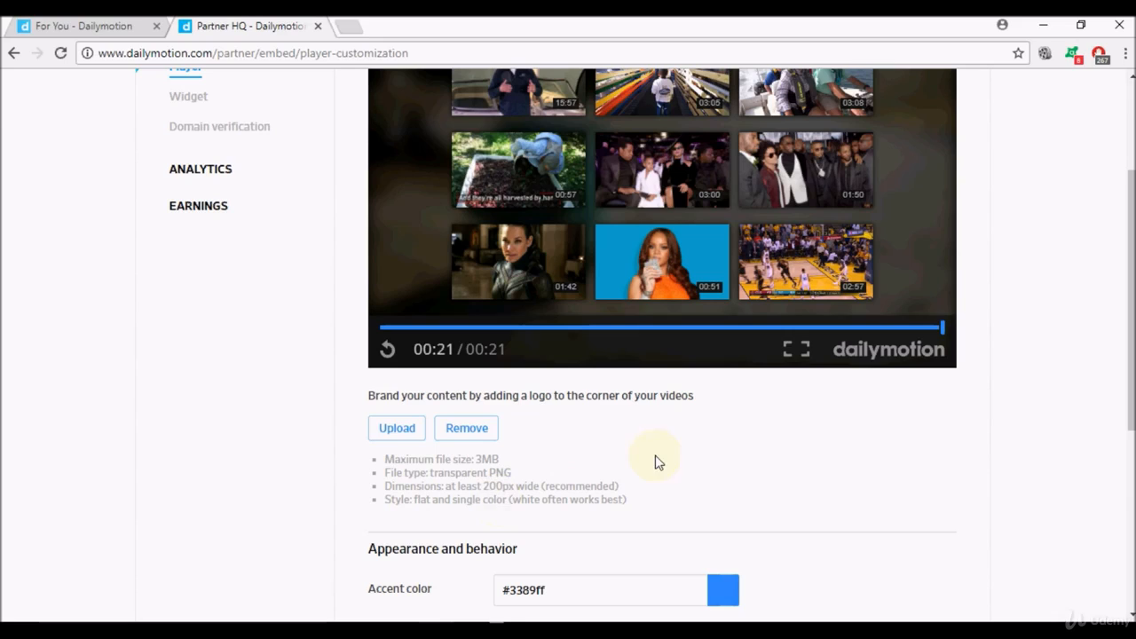
left_click_drag(1132, 372, 1133, 340)
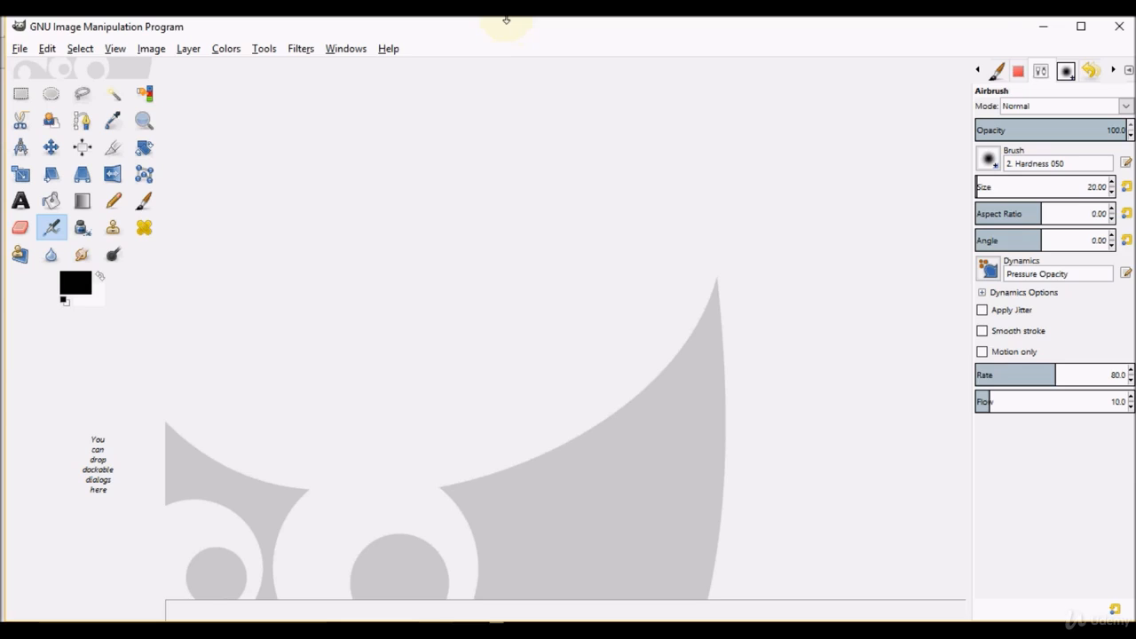
left_click_drag(505, 17, 505, 55)
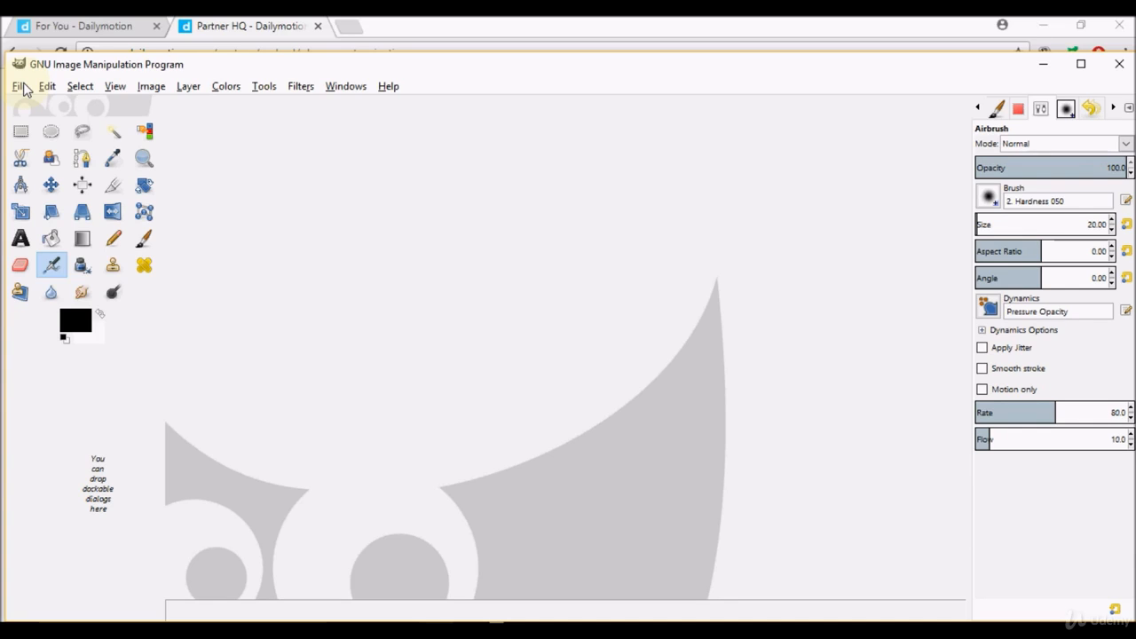
left_click(19, 86)
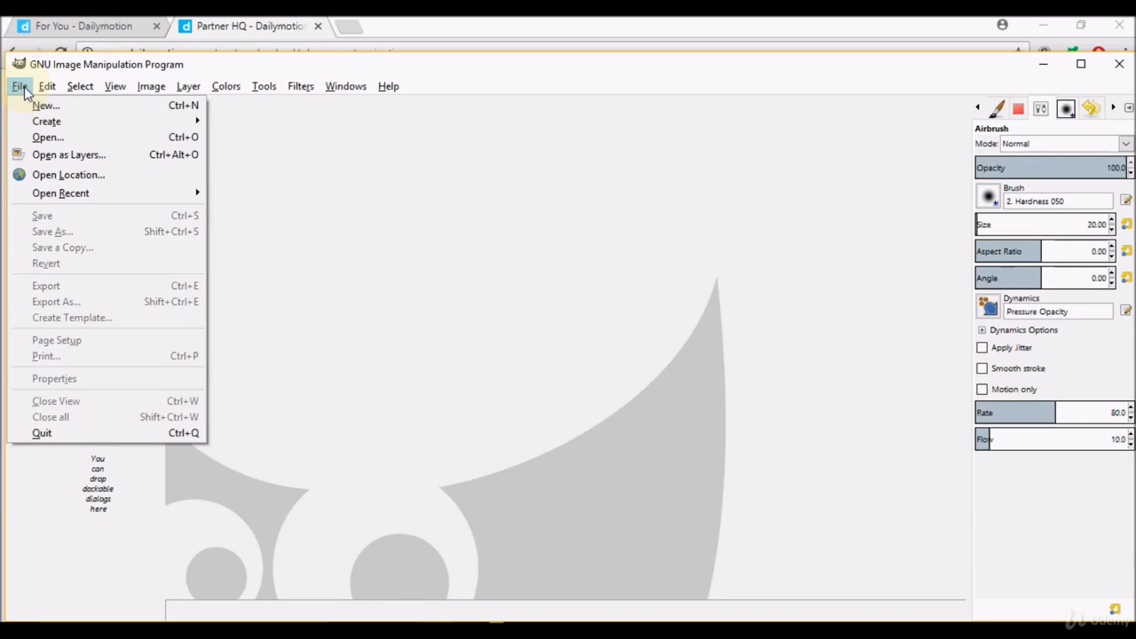
left_click(69, 157)
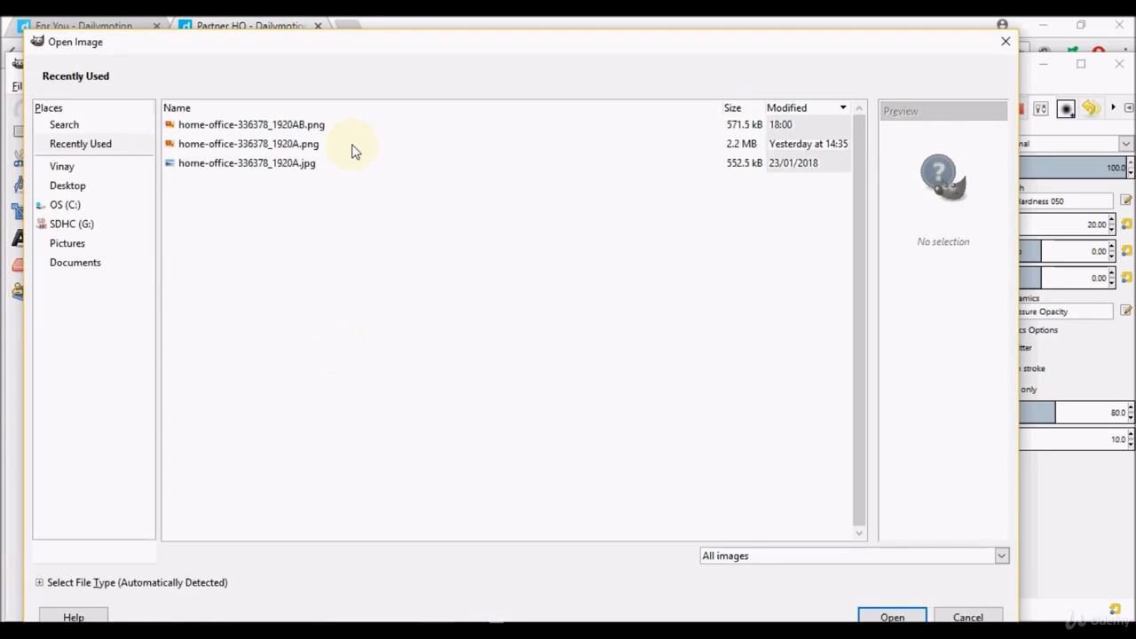
left_click(303, 169)
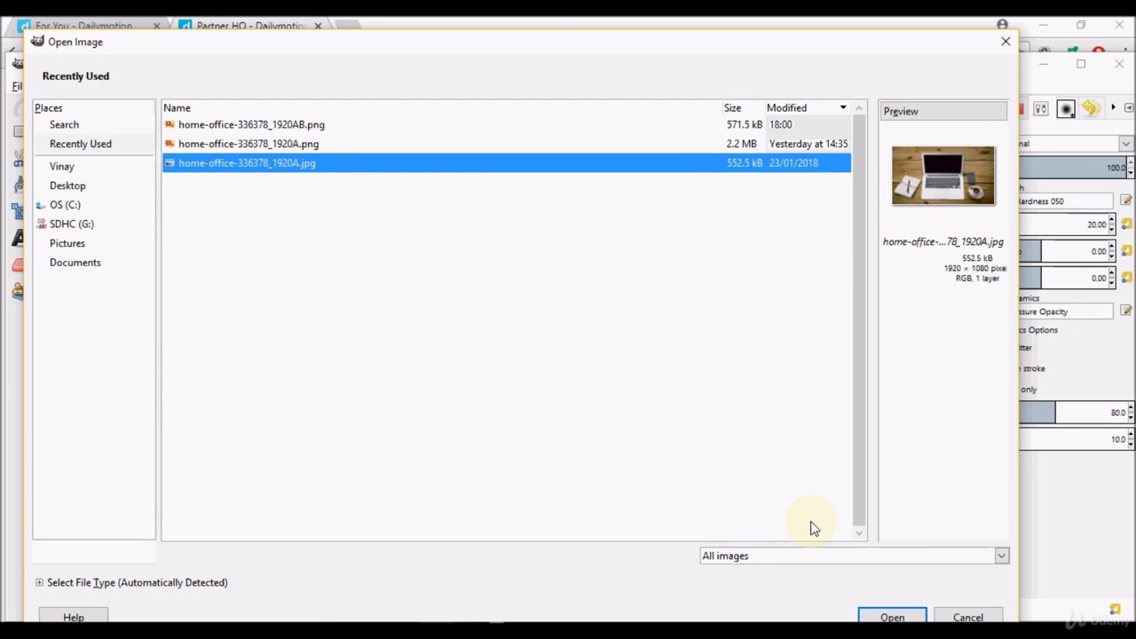
left_click(880, 617)
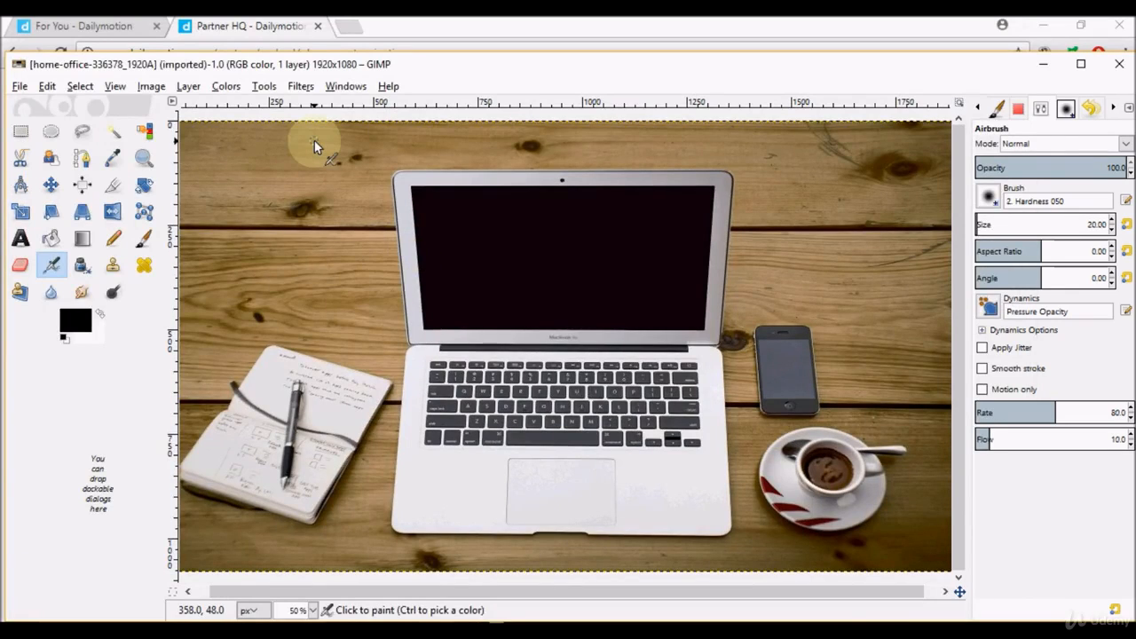
- Check the image's width and height in pixels with the Scale tool, cancelling without applying a scale
left_click(267, 89)
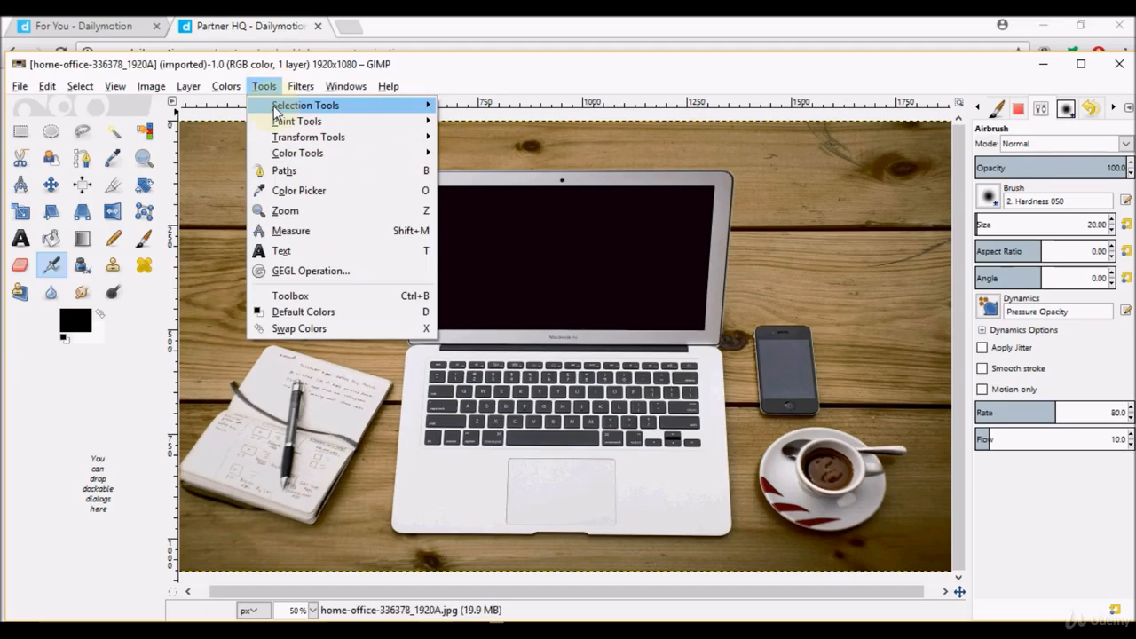
mouse_move(284, 138)
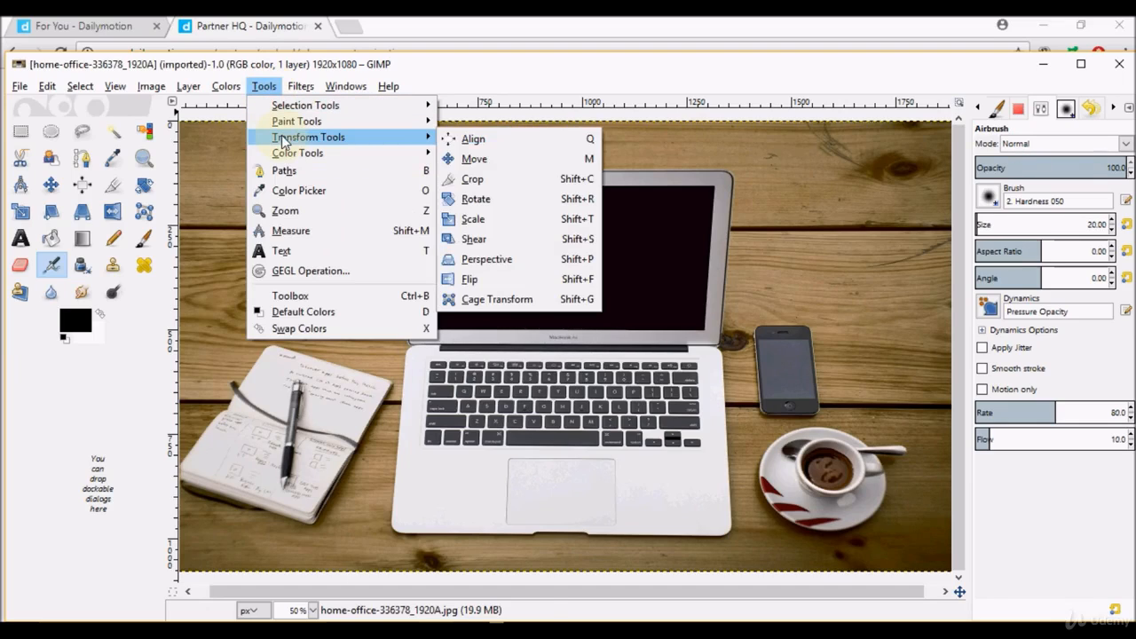
left_click(473, 219)
left_click(353, 261)
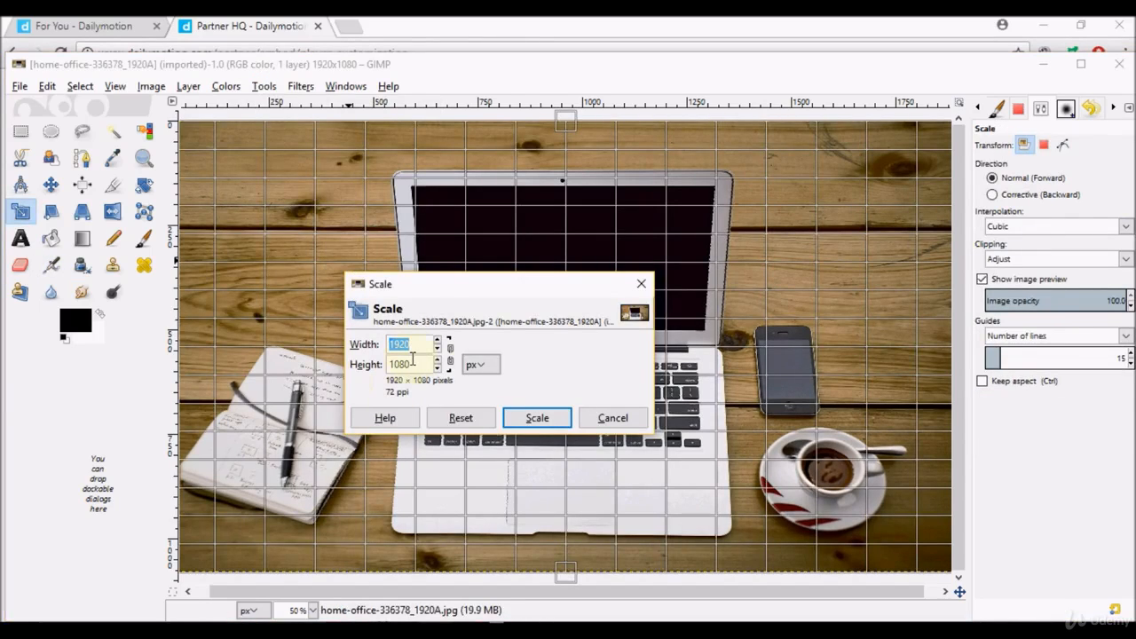
left_click(479, 365)
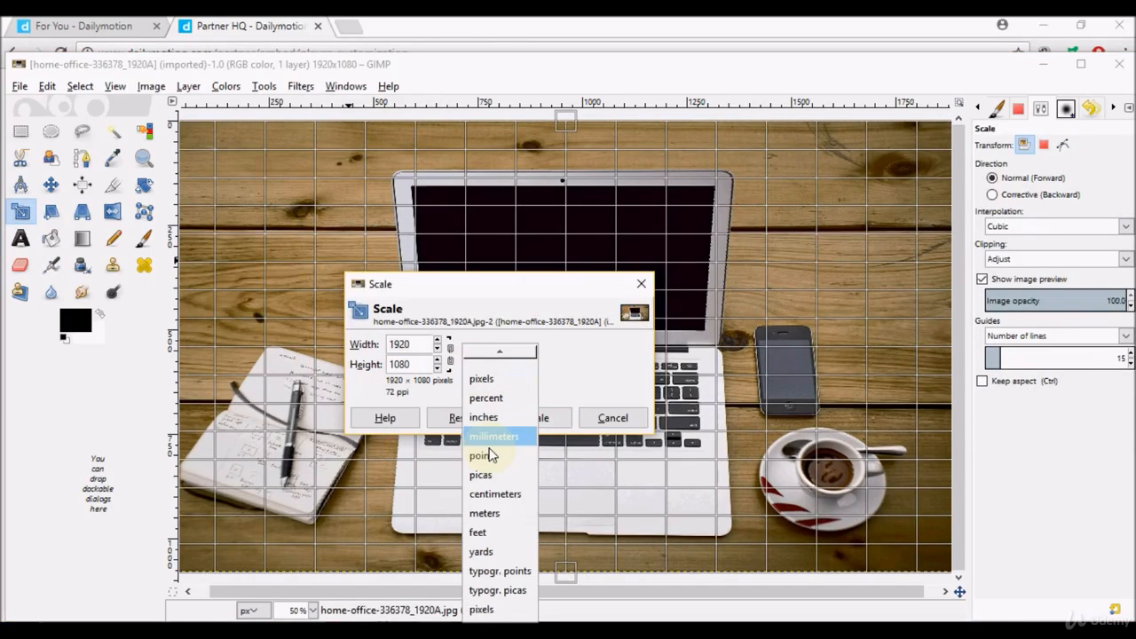
left_click(495, 383)
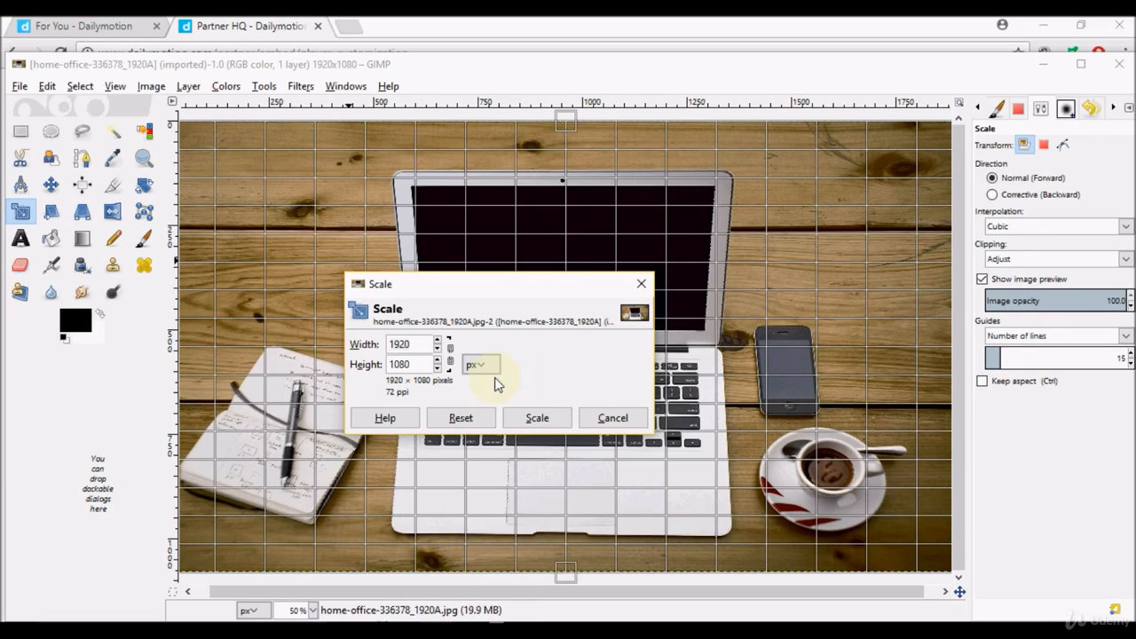
left_click(422, 343)
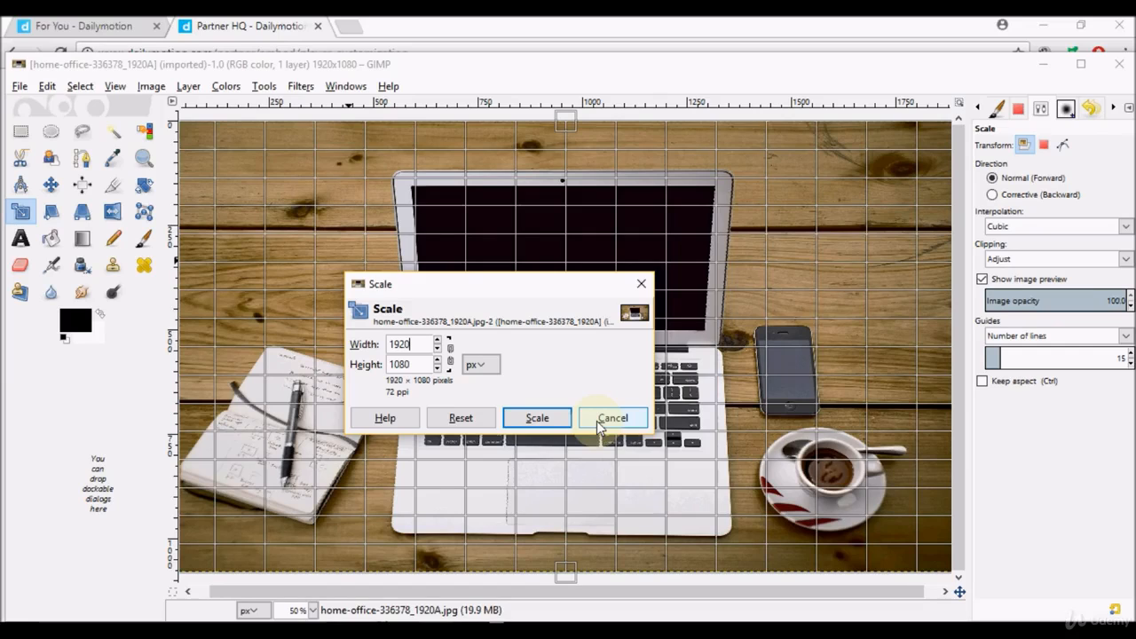
left_click(619, 424)
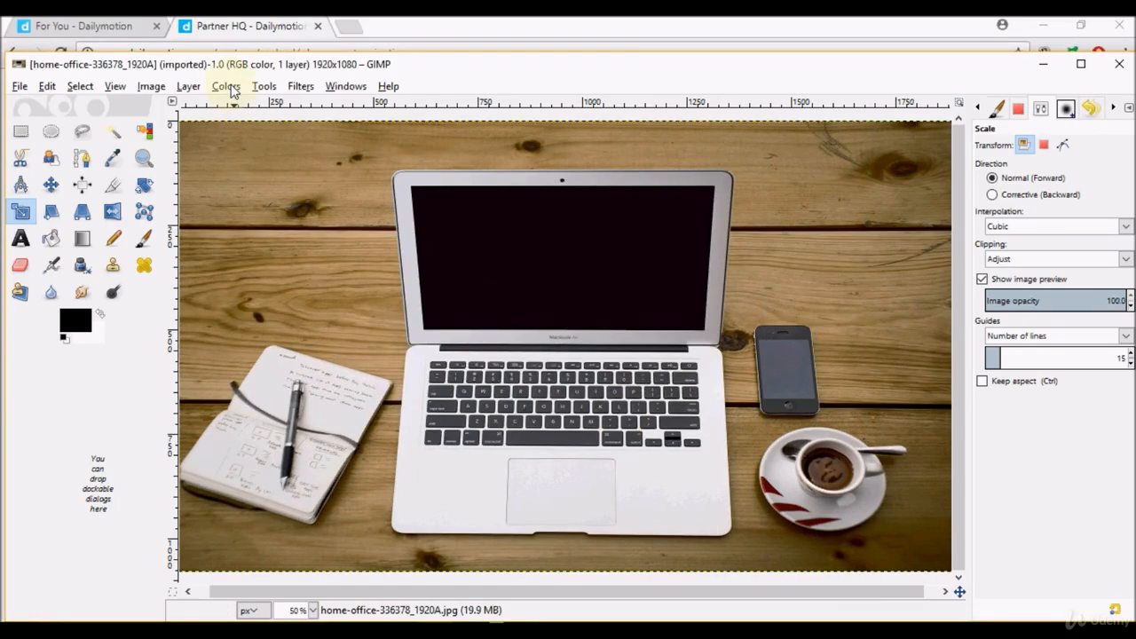
- Add an alpha channel to the photo layer so that it supports transparency
left_click(187, 87)
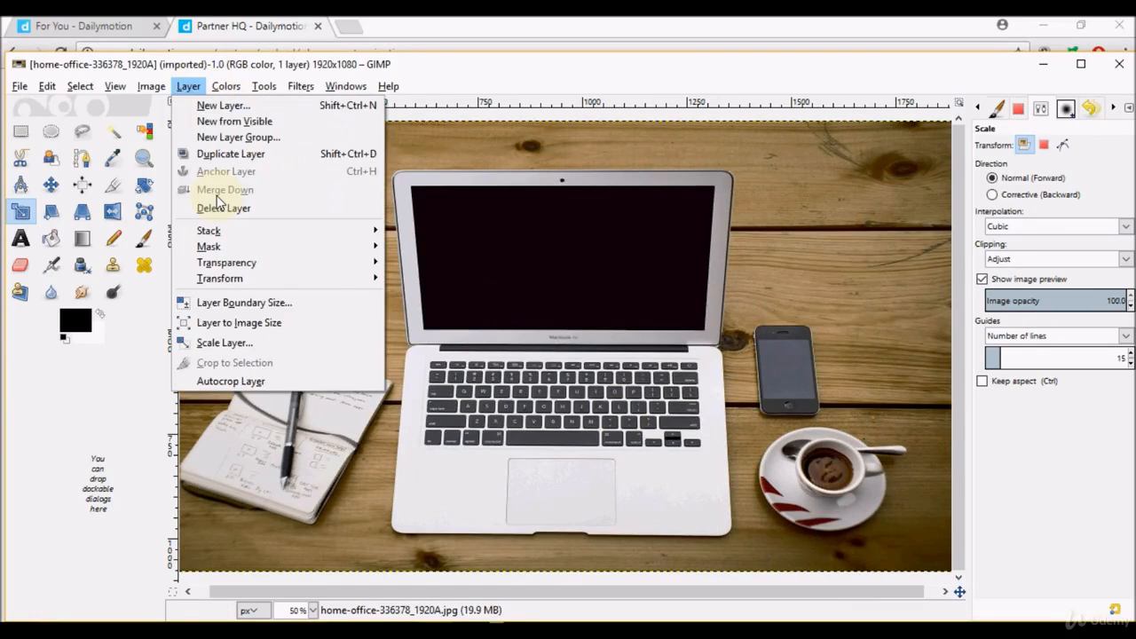
mouse_move(228, 265)
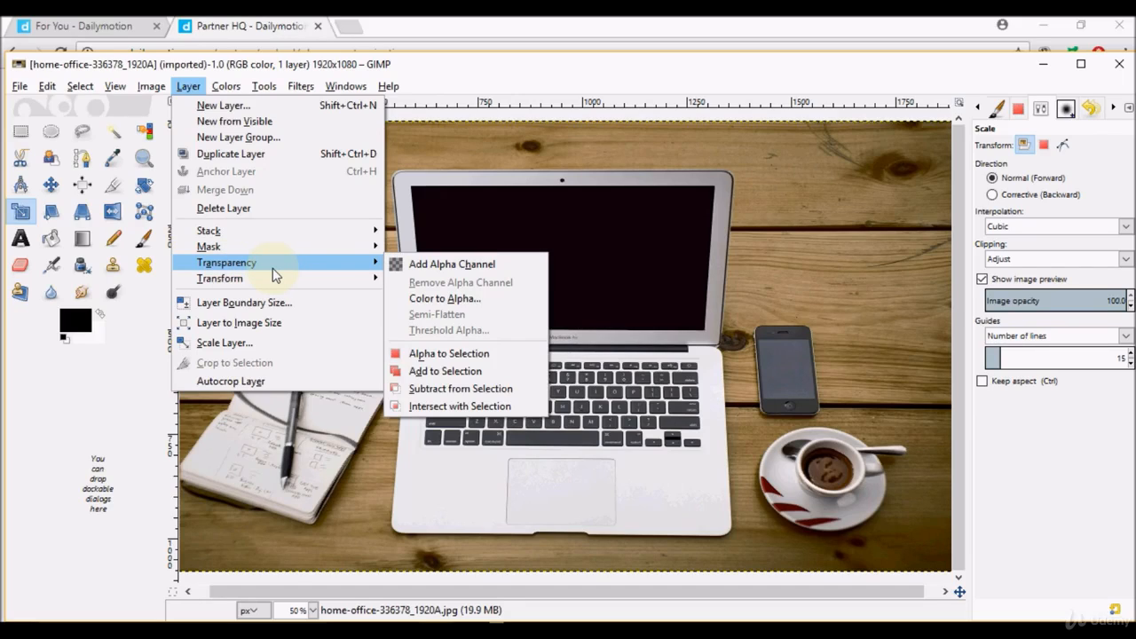
left_click(410, 267)
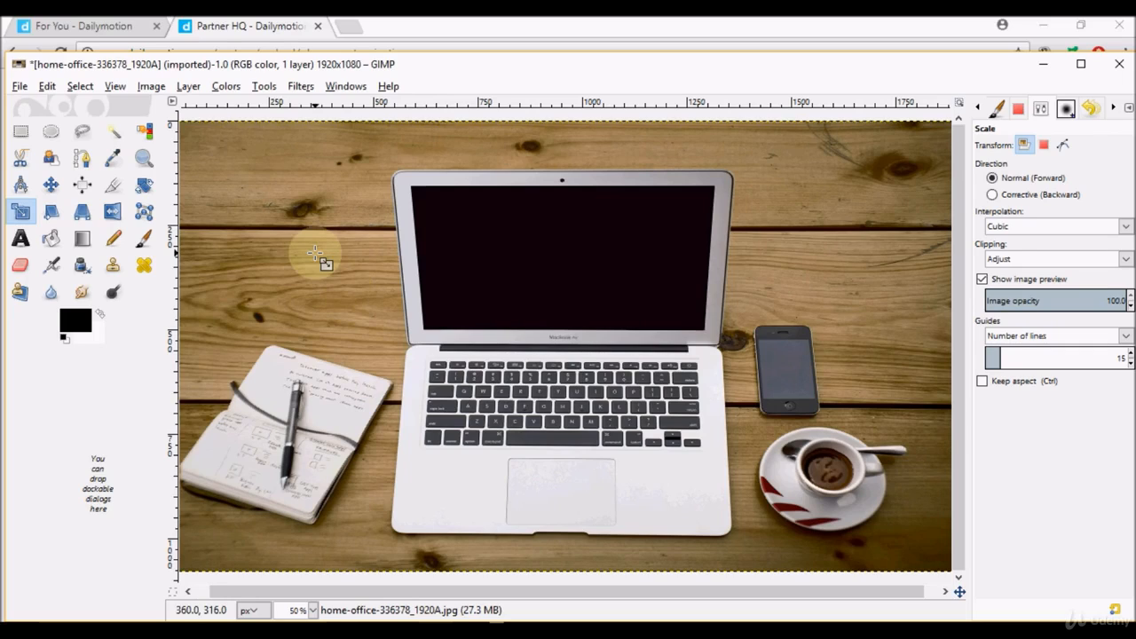
- Start exporting the image to the To Upload folder and set the file name to home-office-336378_1920A.png
left_click(20, 87)
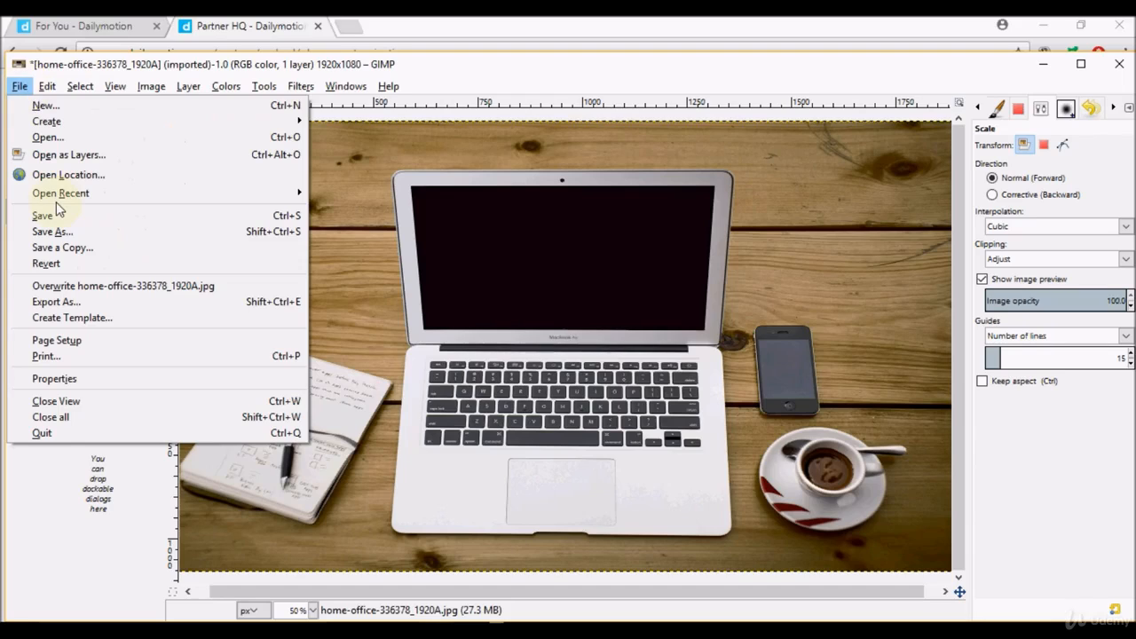
left_click(71, 303)
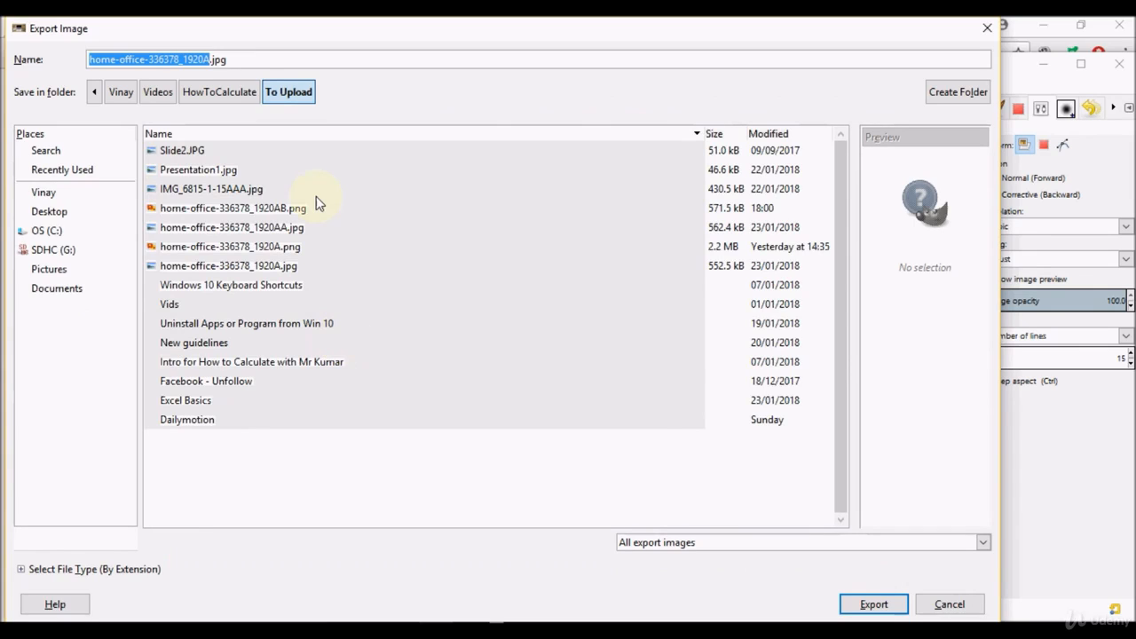
left_click(229, 59)
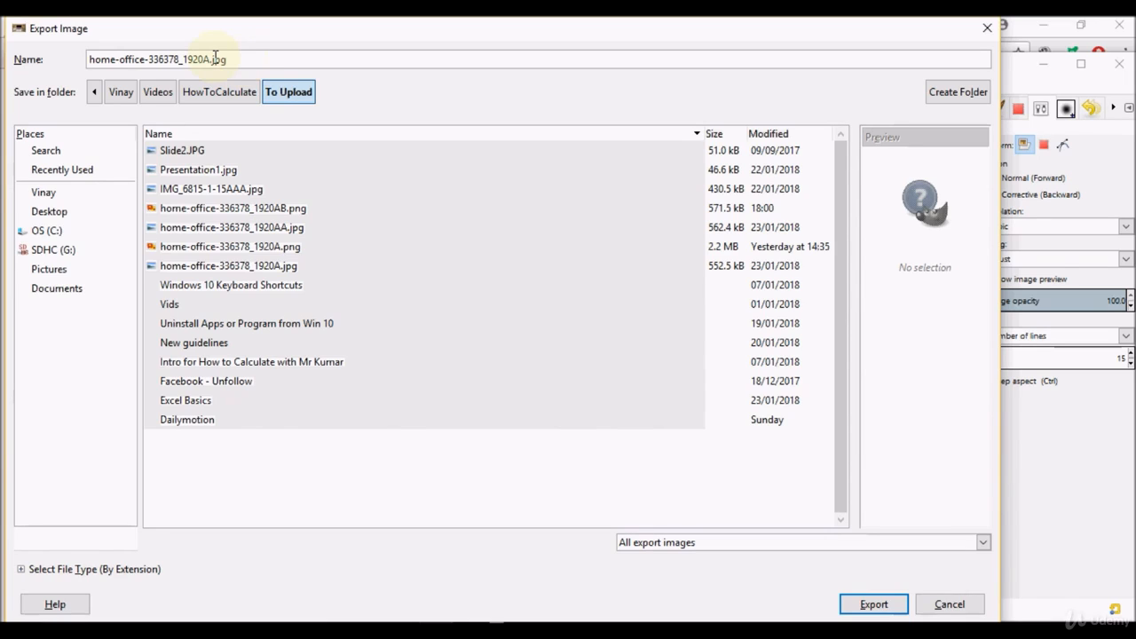
key("BackSpace")
key("BackSpace")
key("BackSpace")
type("pn")
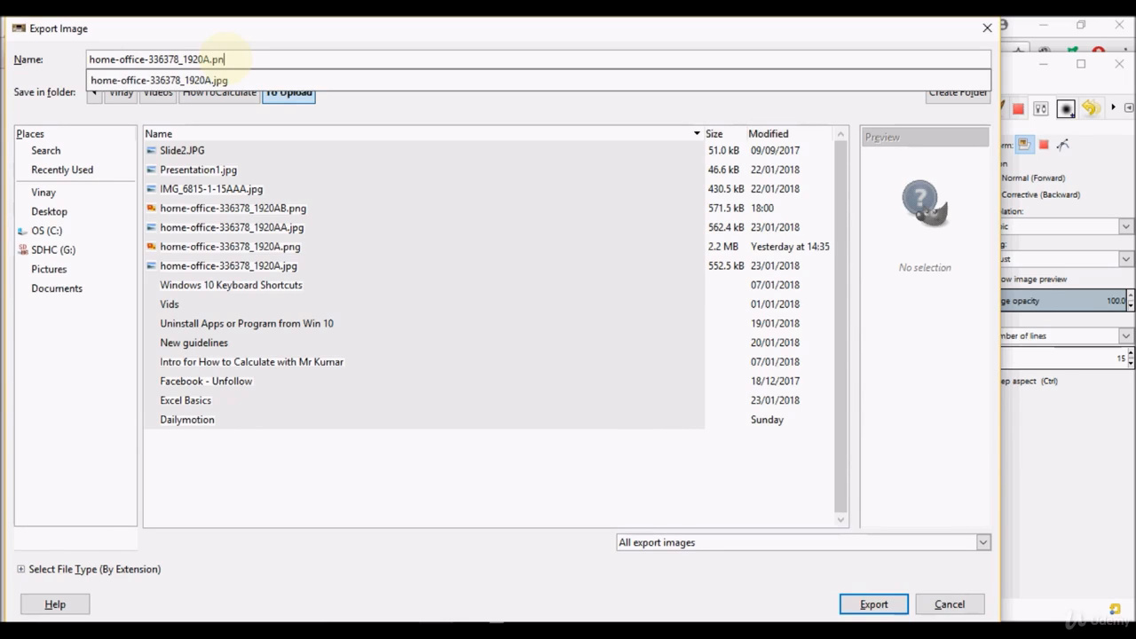
type("g")
left_click(255, 59)
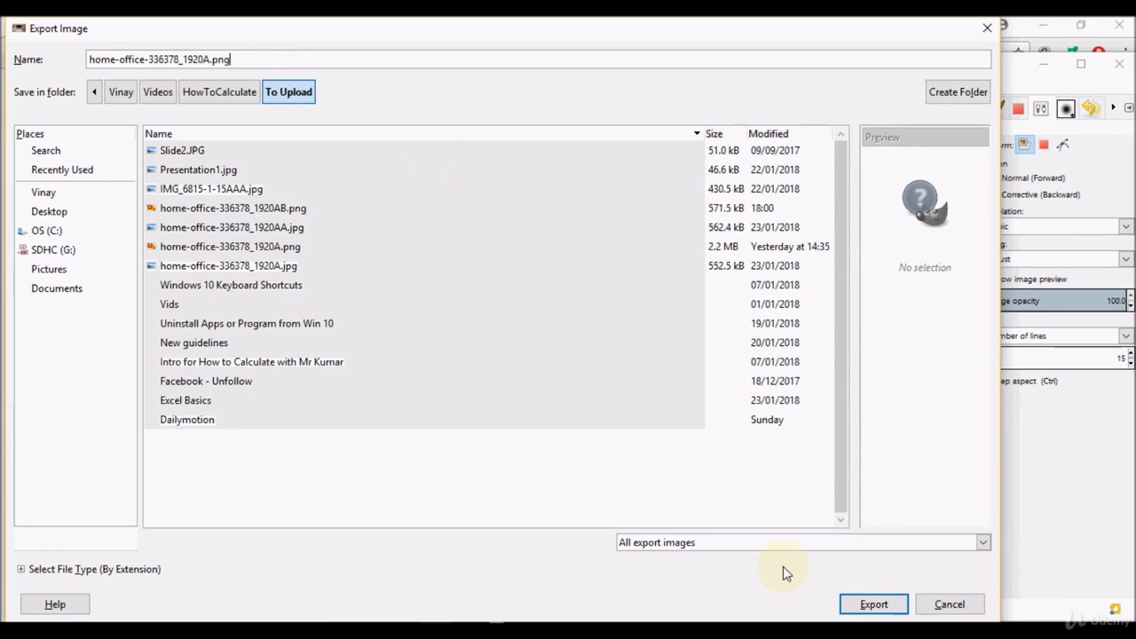
left_click(874, 606)
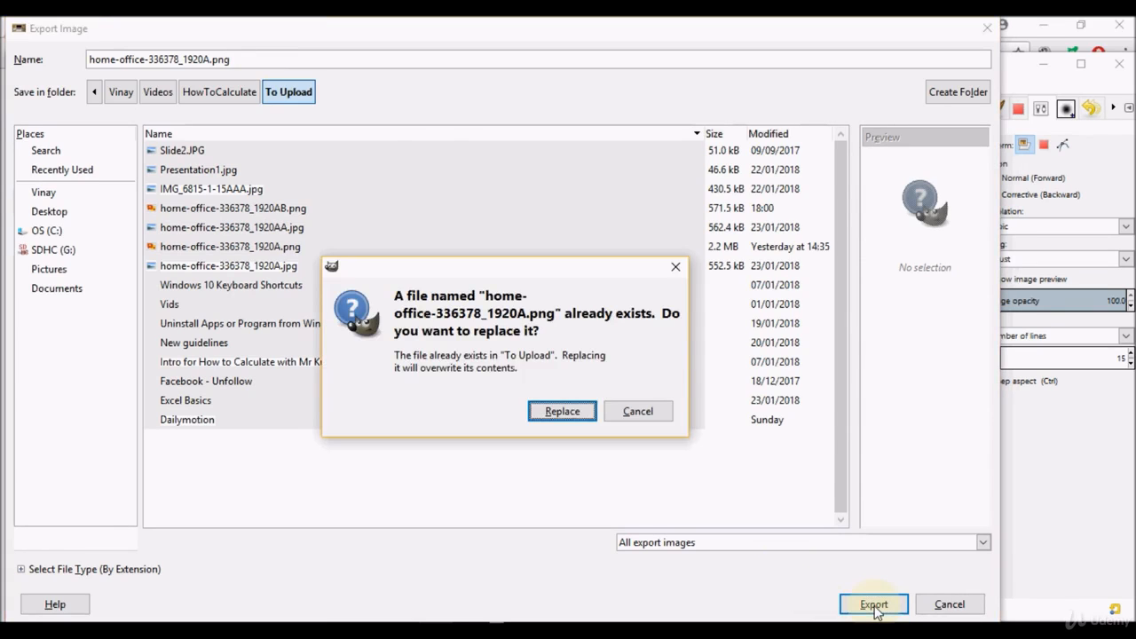
left_click(556, 415)
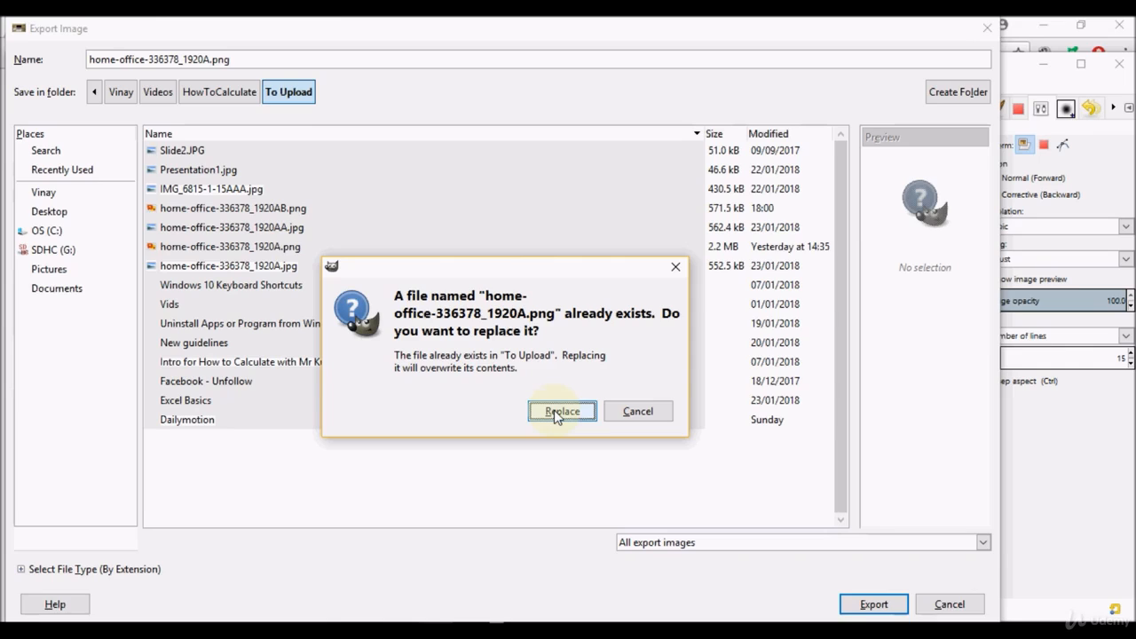
left_click(556, 414)
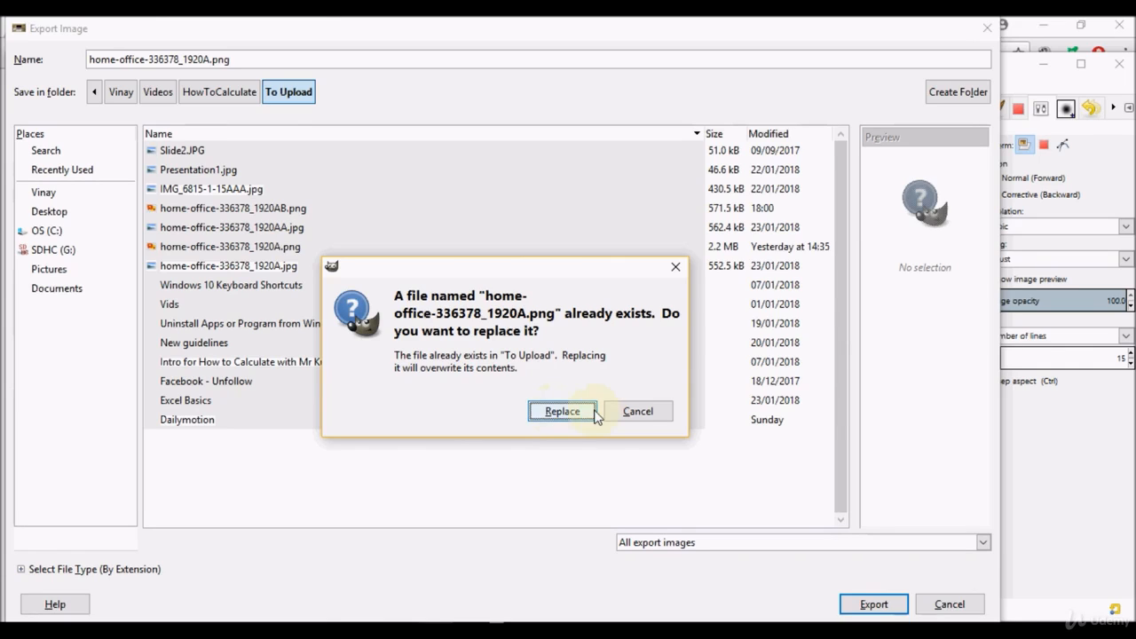
- Rename the export file as home-office-336378_1920AB.png and export it with the preset PNG options, replacing the existing file
left_click(211, 59)
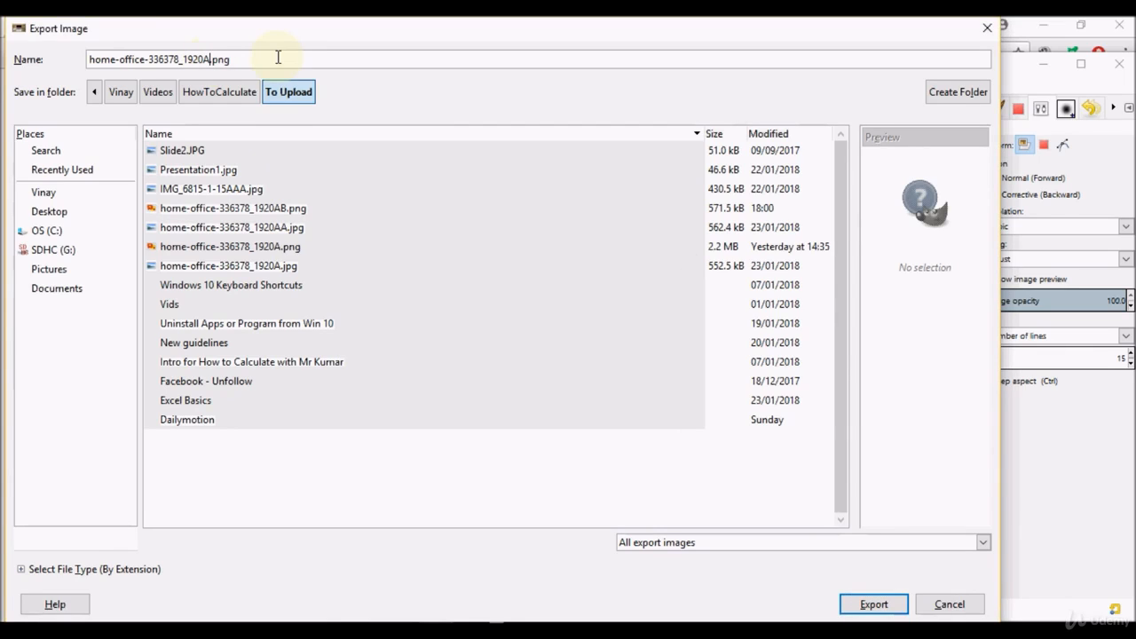
type("B")
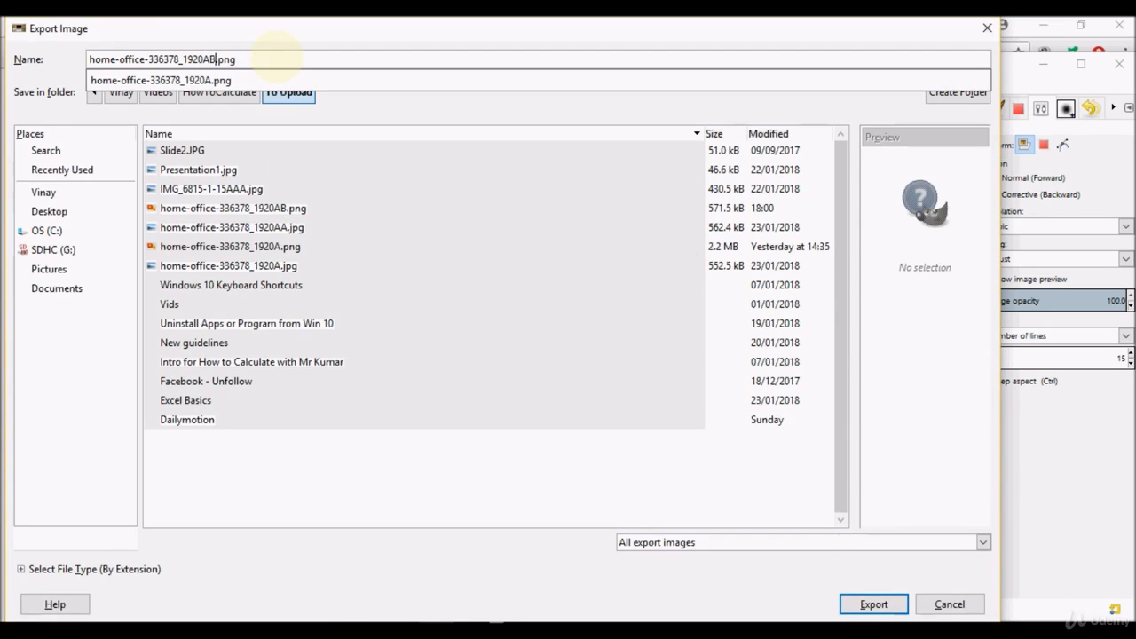
left_click(863, 609)
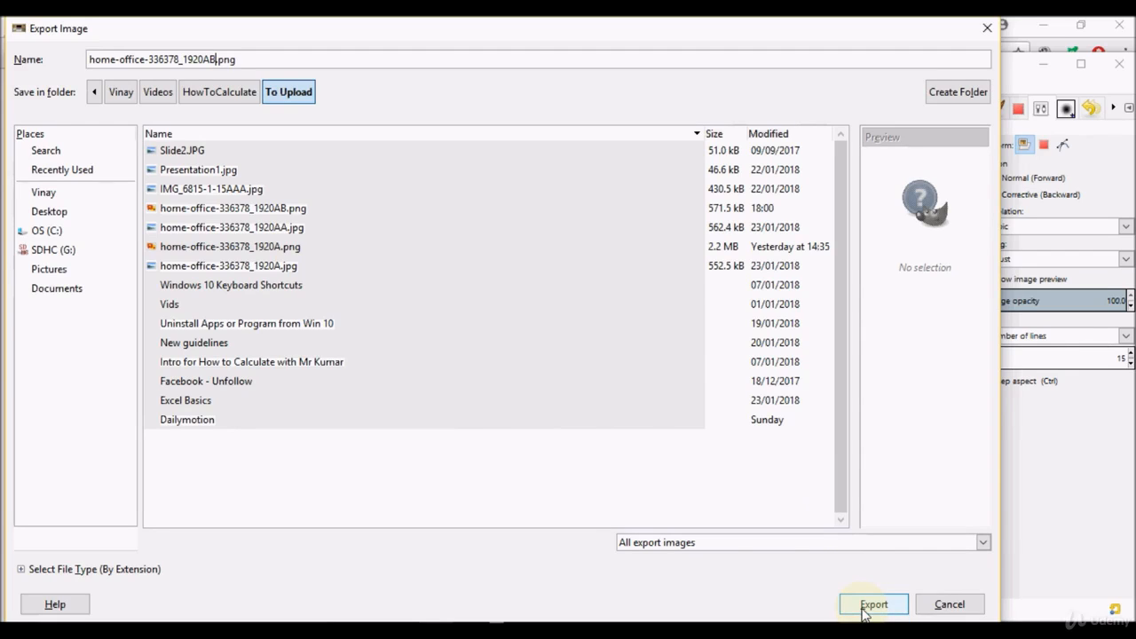
left_click(863, 610)
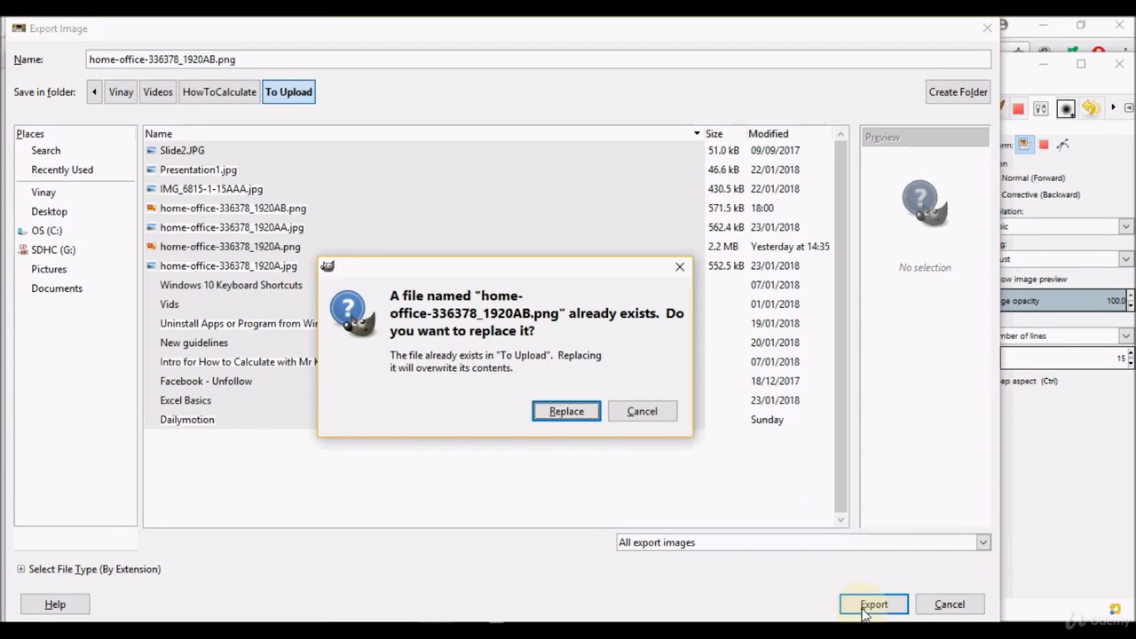
left_click(577, 413)
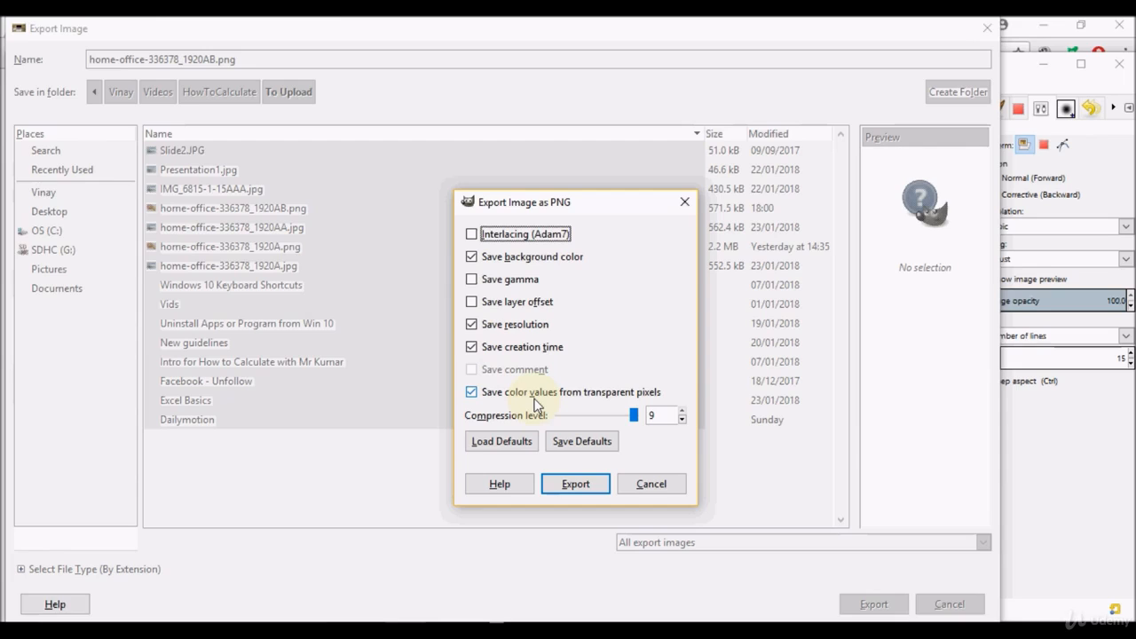
left_click(568, 487)
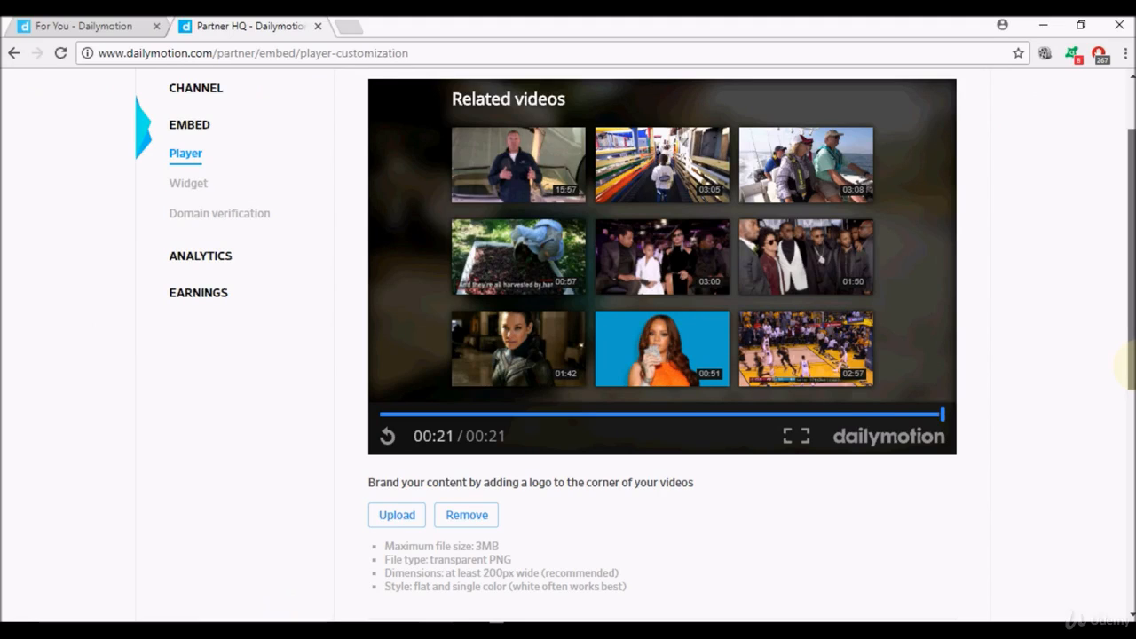
- Switch to Dailymotion's Partner HQ in the browser and upload home-office-336378_1920AB.png from the To Upload folder as the player's logo overlay
scroll(635, 349, "up", 1)
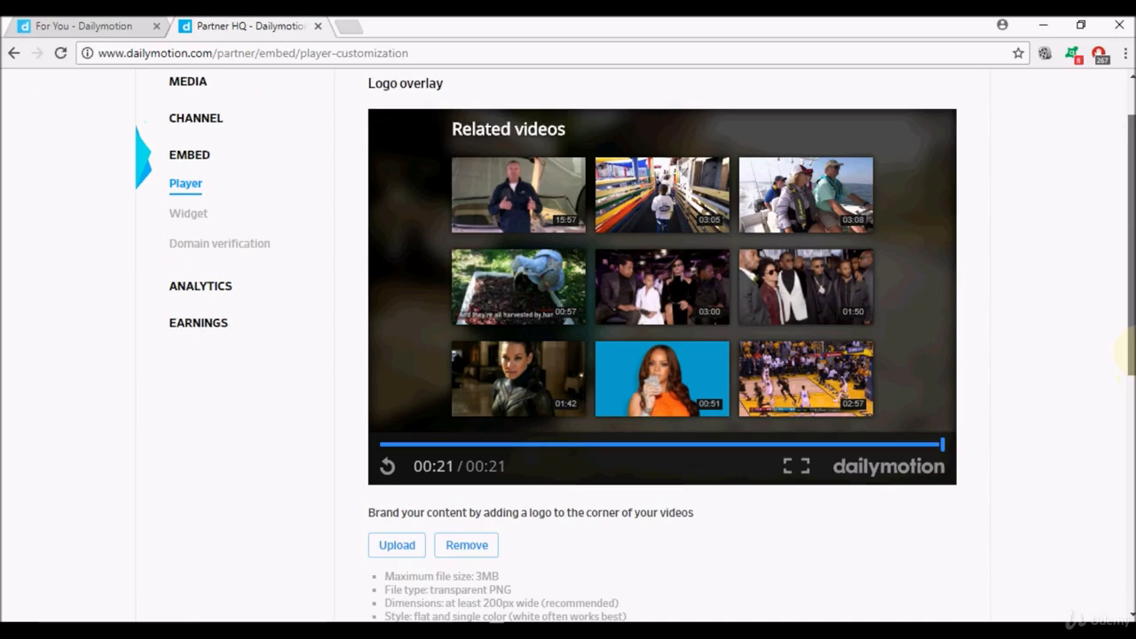
left_click(407, 550)
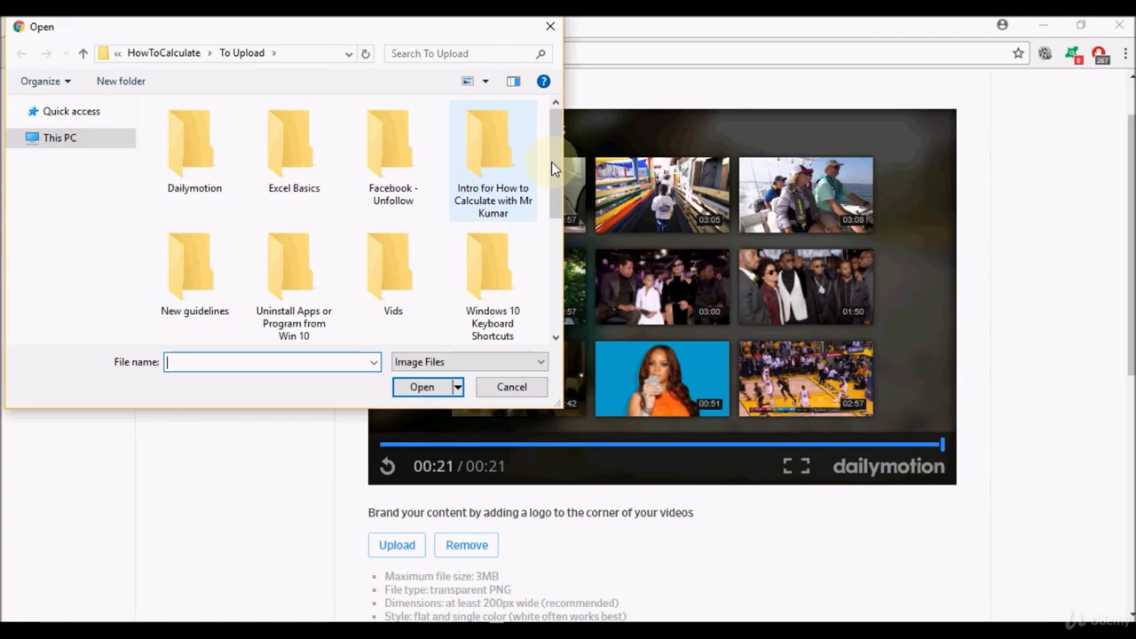
left_click_drag(551, 162, 558, 255)
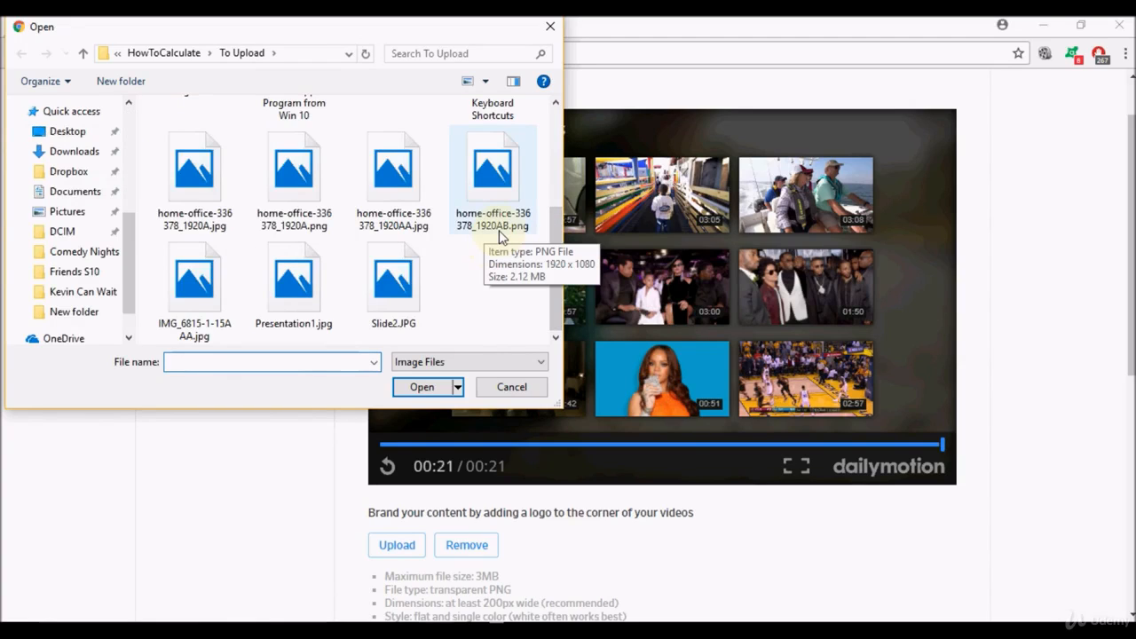
left_click(499, 232)
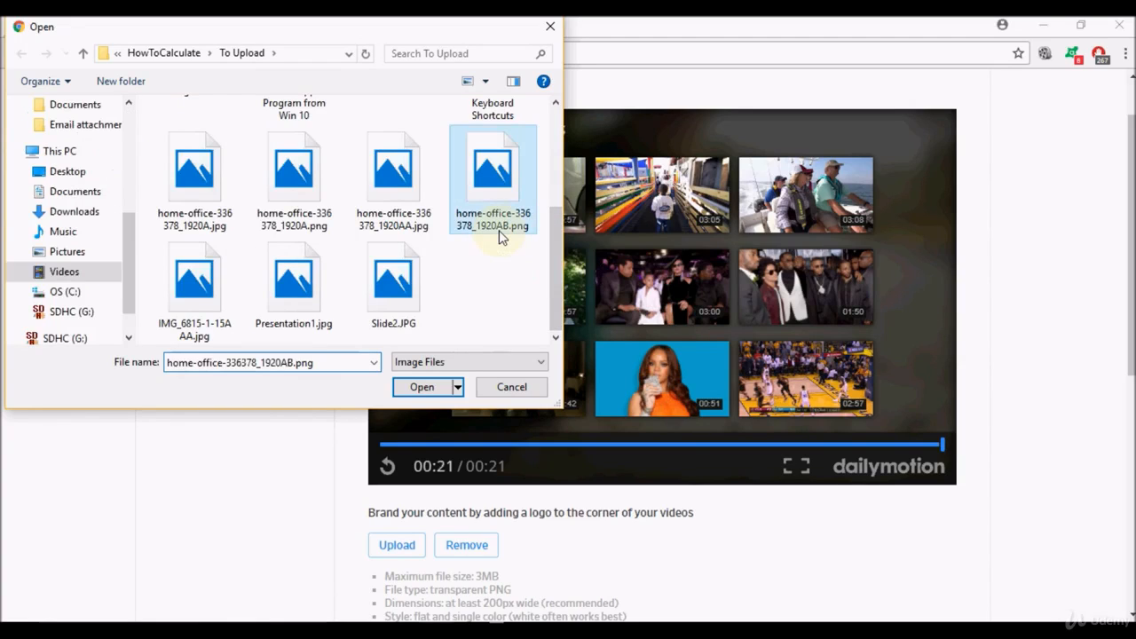
left_click(422, 388)
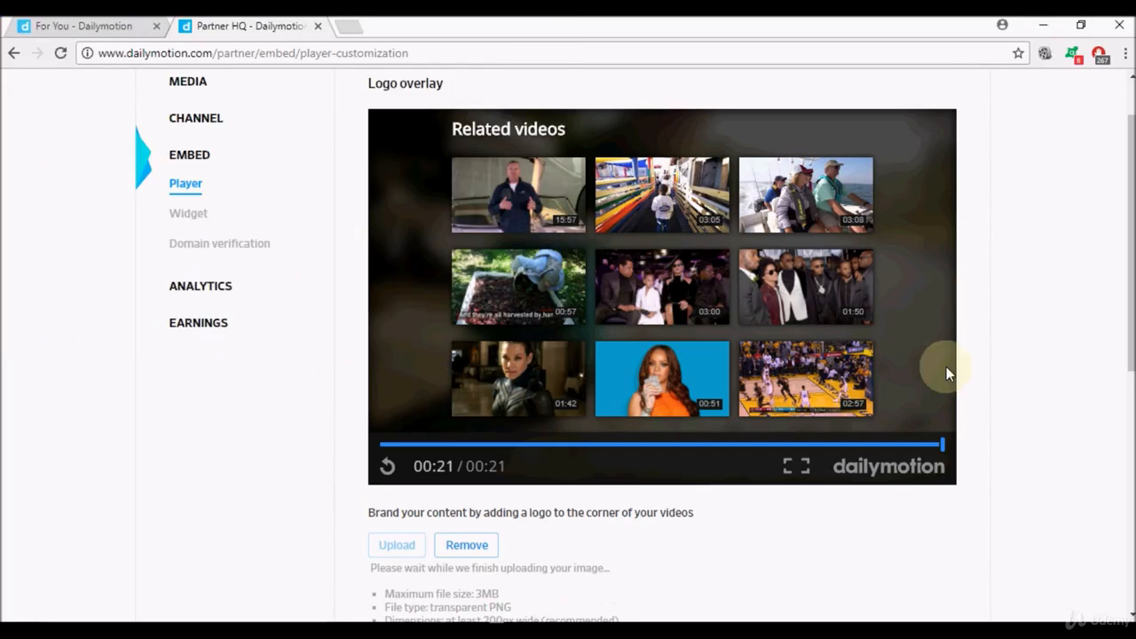
scroll(946, 366, "down", 1)
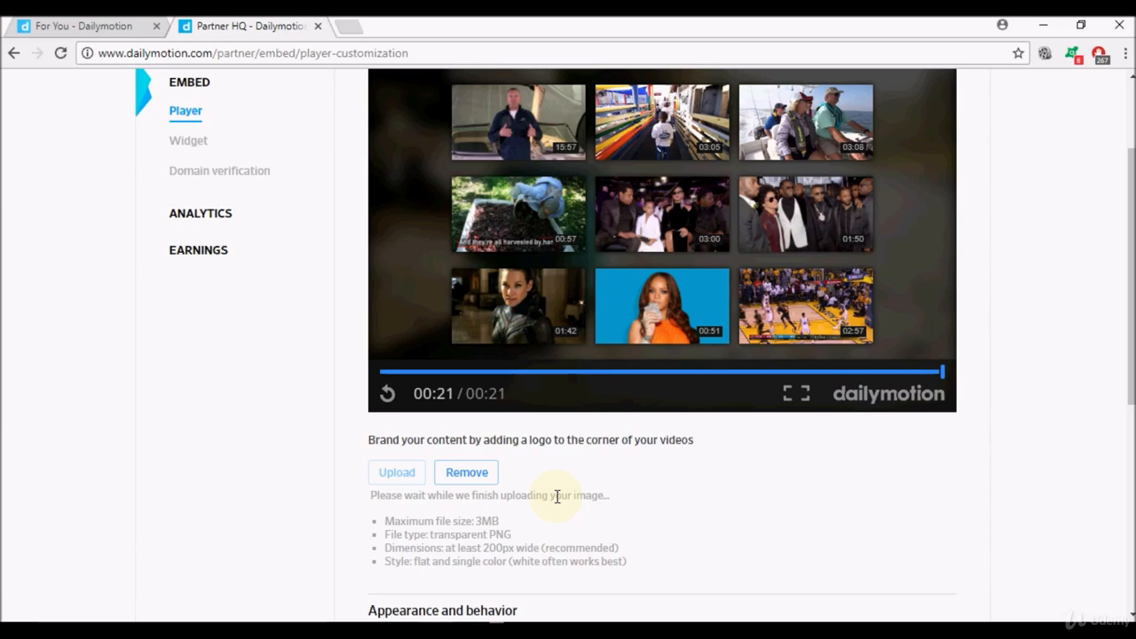
scroll(601, 236, "up", 1)
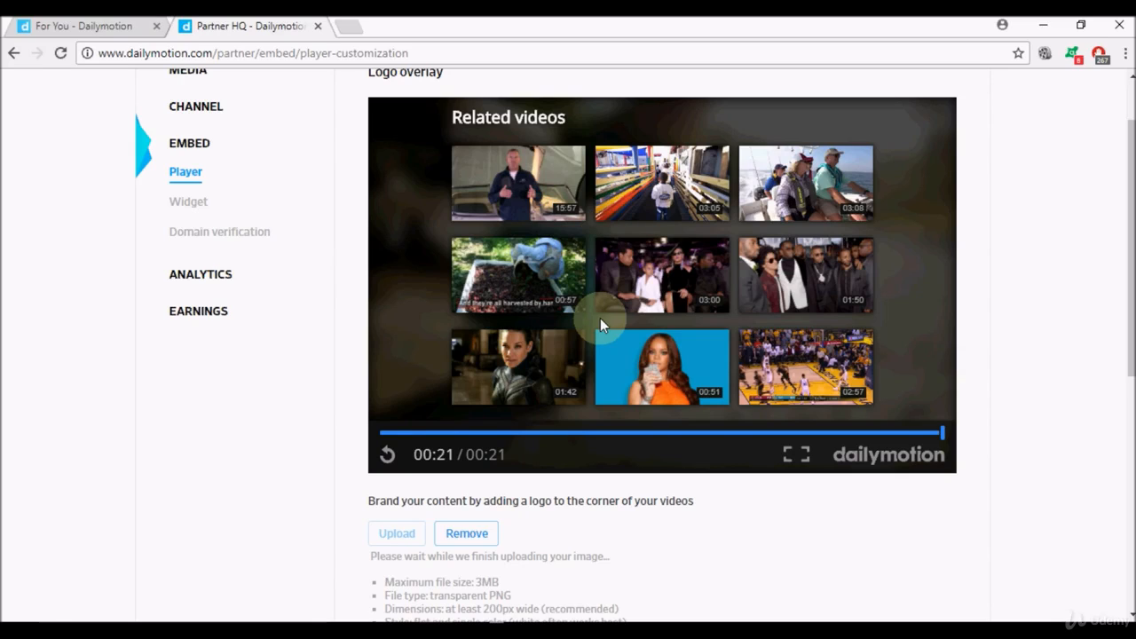
scroll(1123, 235, "up", 1)
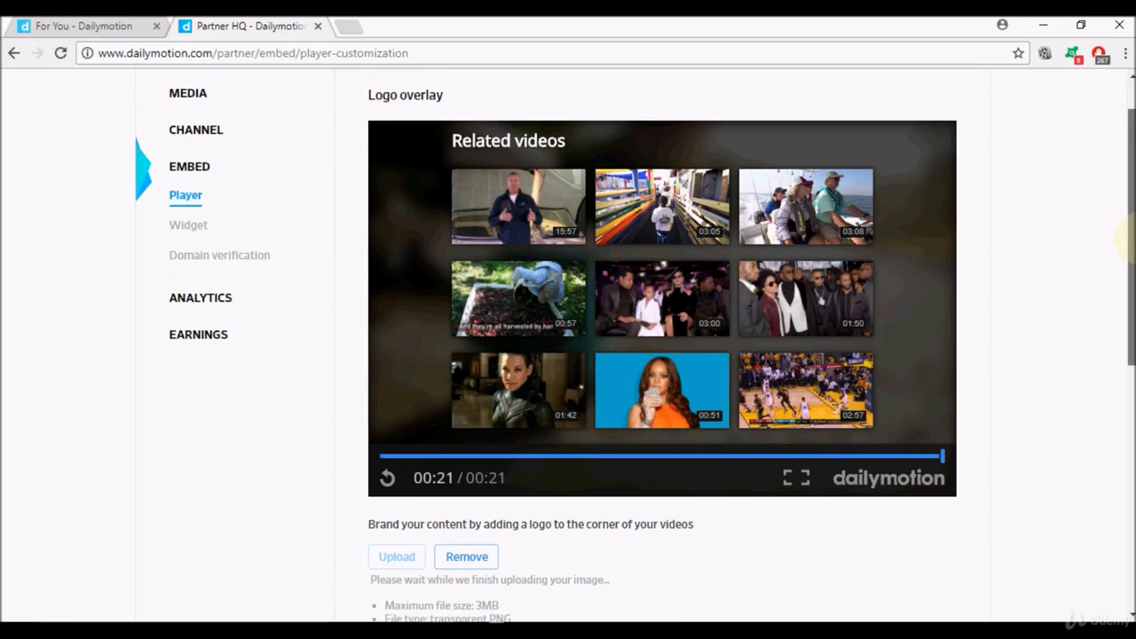
scroll(1123, 235, "down", 1)
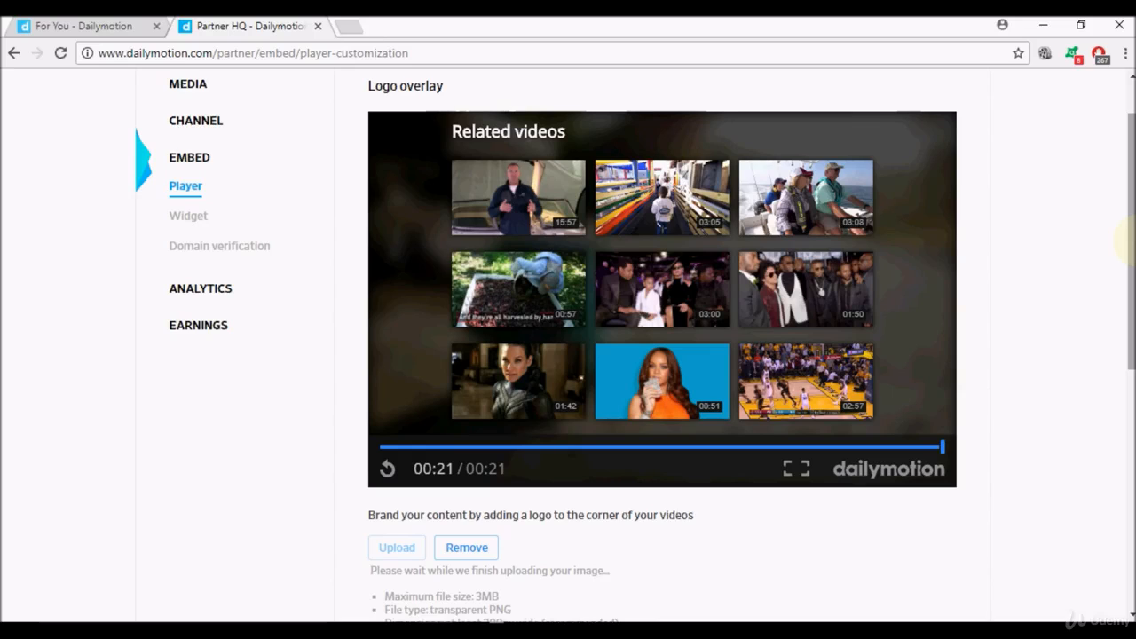
left_click_drag(1132, 241, 1132, 268)
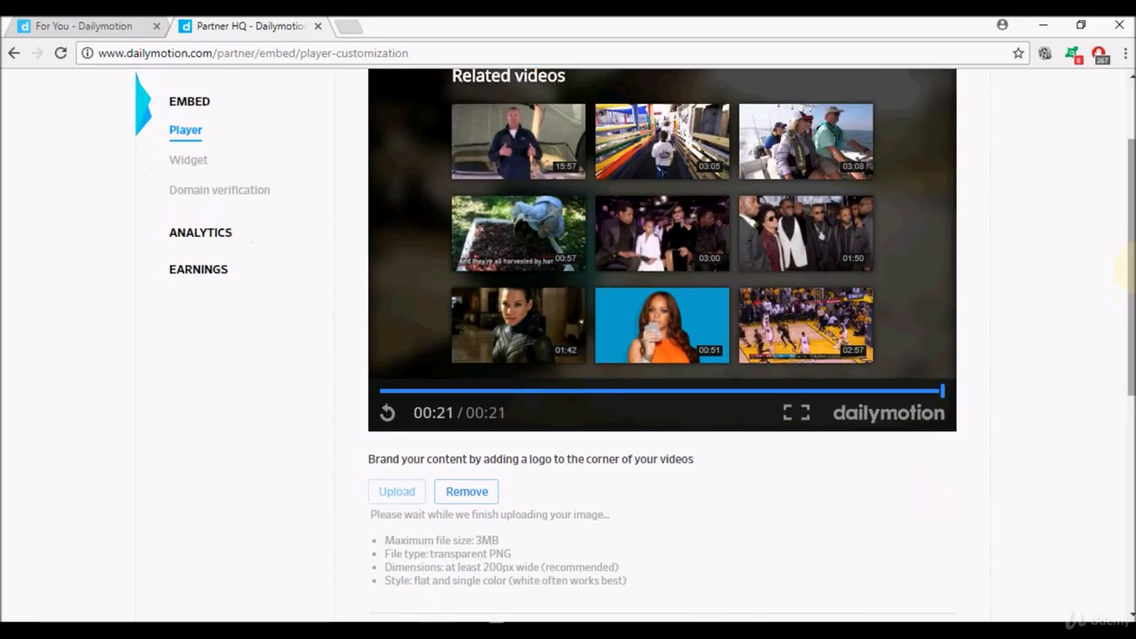
scroll(630, 232, "up", 1)
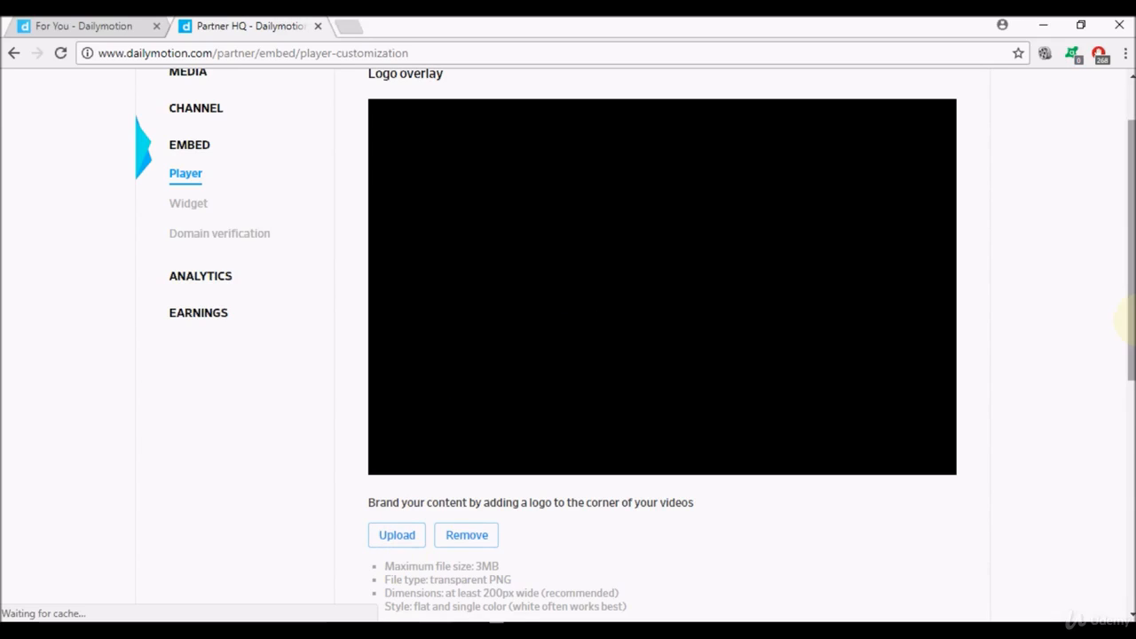
- Open the video "How to Convert Kilobytes, Megabytes and Gigabytes" from the media list and play it briefly to check the logo overlay
left_click_drag(1133, 319, 1079, 271)
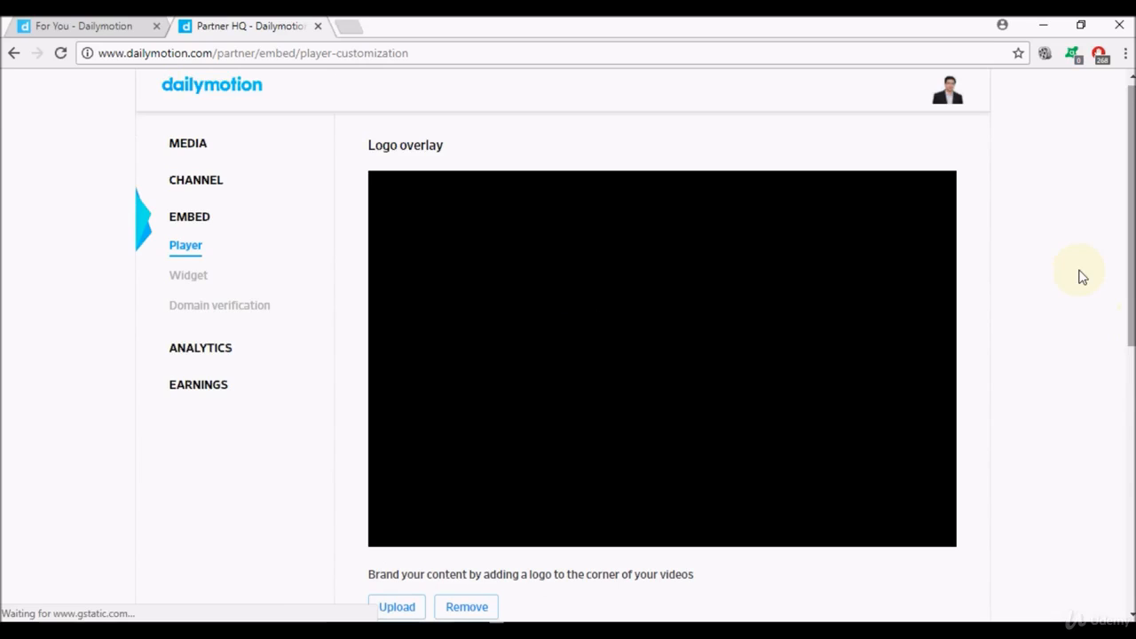
left_click(200, 145)
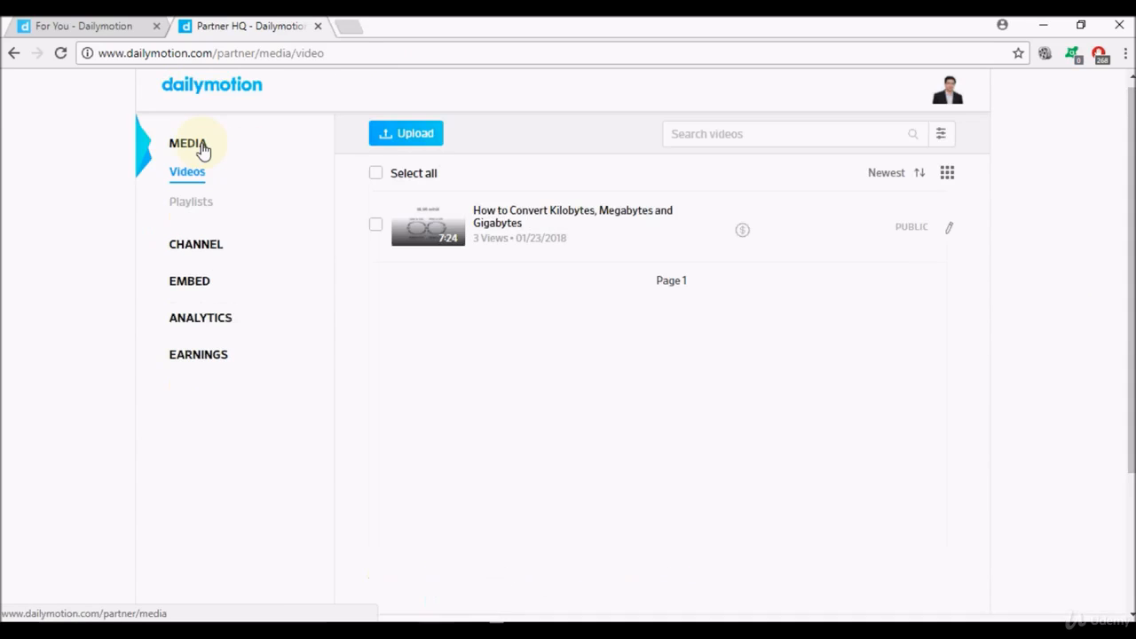
left_click(500, 216)
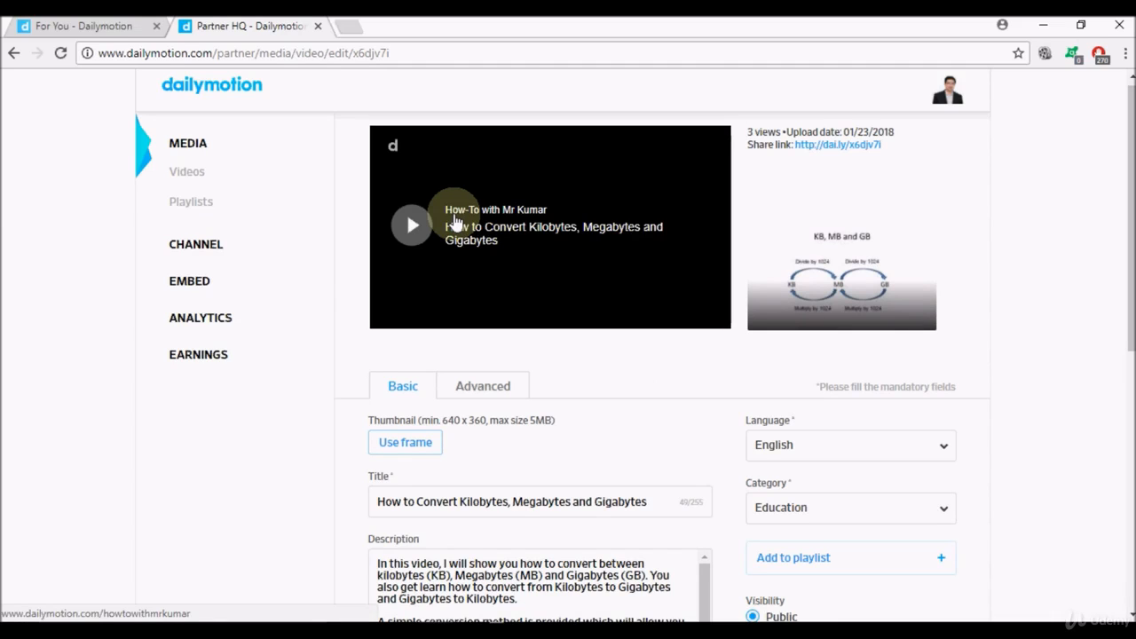
left_click(411, 225)
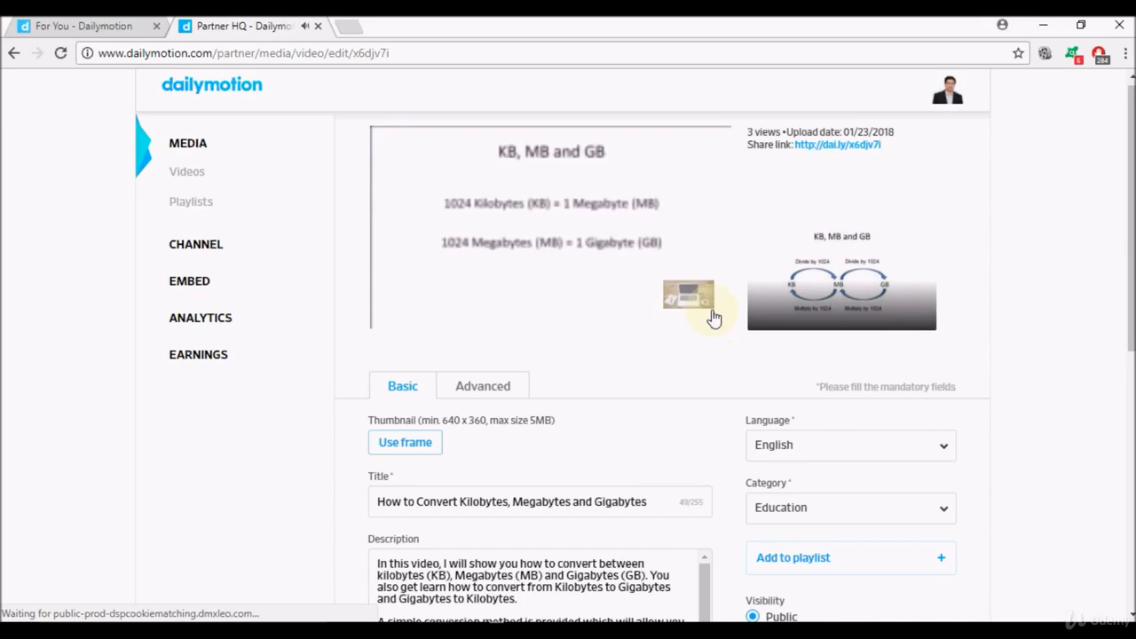
left_click(439, 274)
left_click(410, 217)
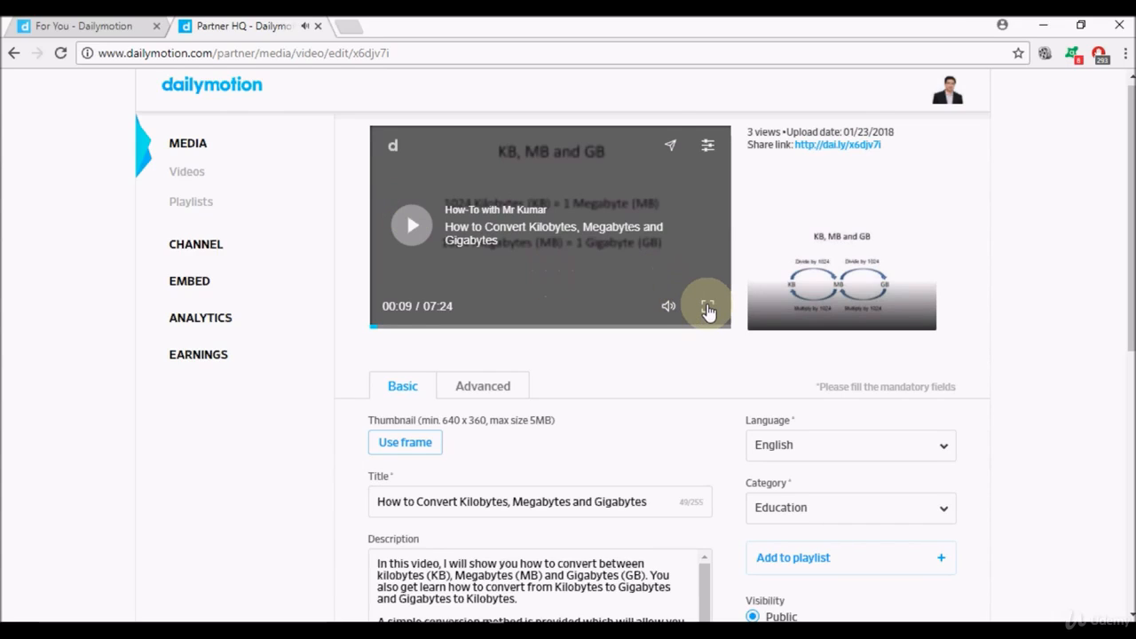
- Play the video in full screen to check the logo in its corner, and return to the edit page with playback stopped
key("F11")
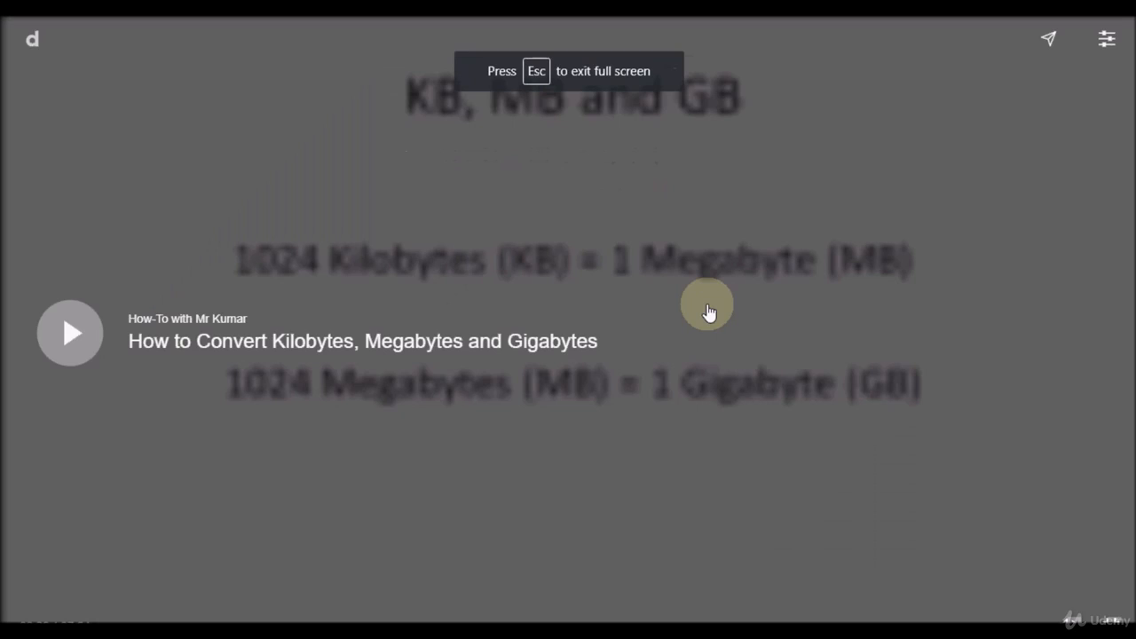
left_click(69, 340)
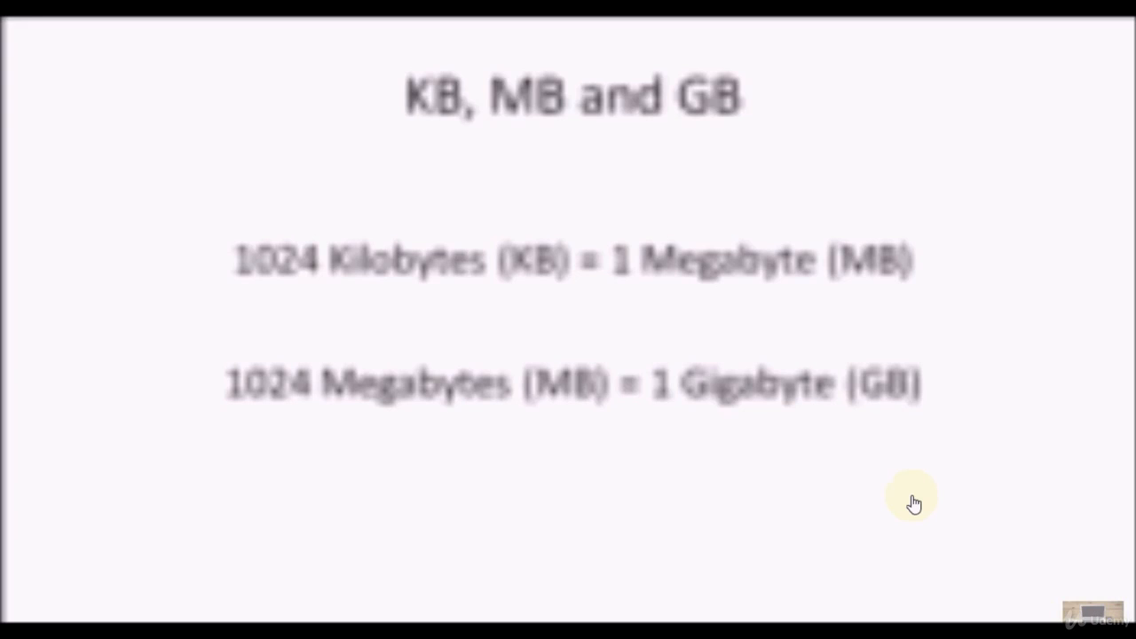
key("Escape")
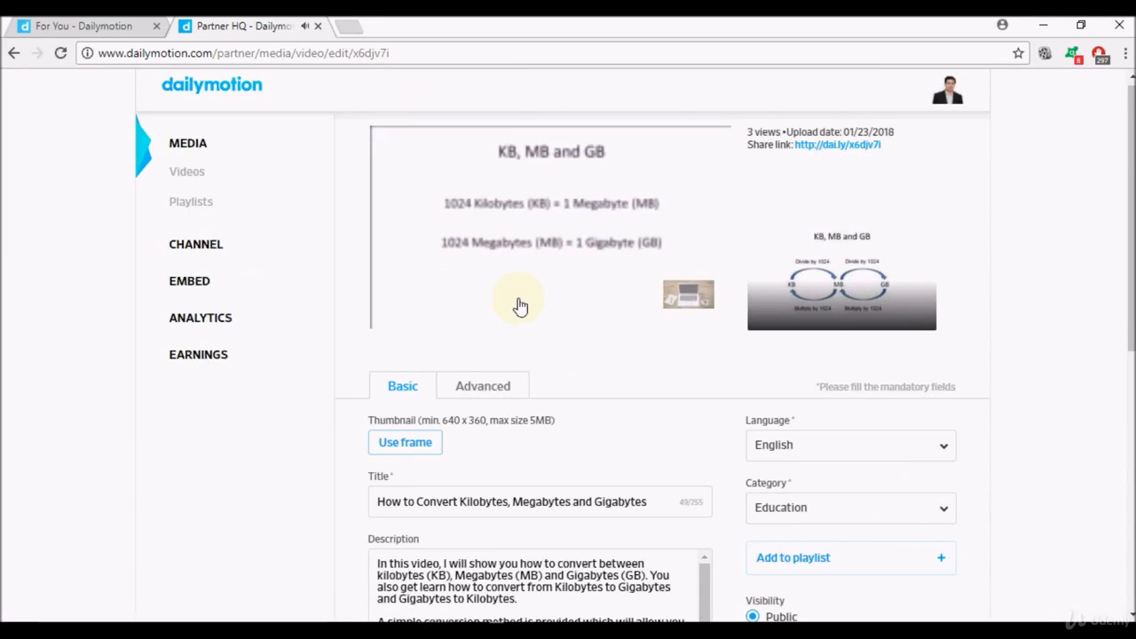
left_click(452, 304)
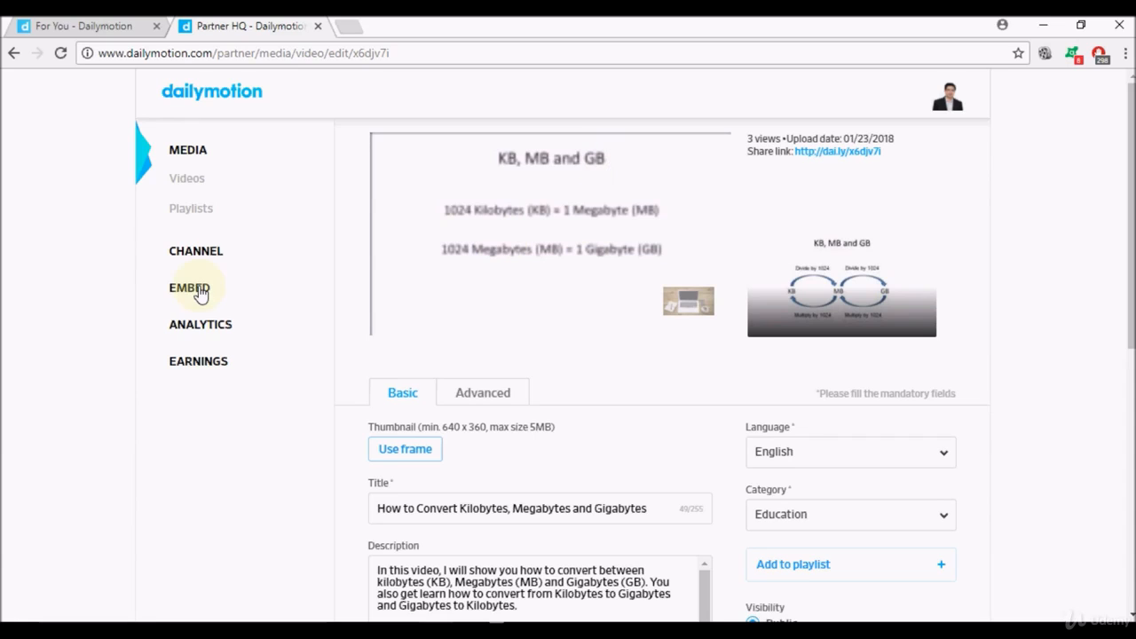
- Return to the embed player's customization page and go to the logo overlay upload options
left_click(199, 291)
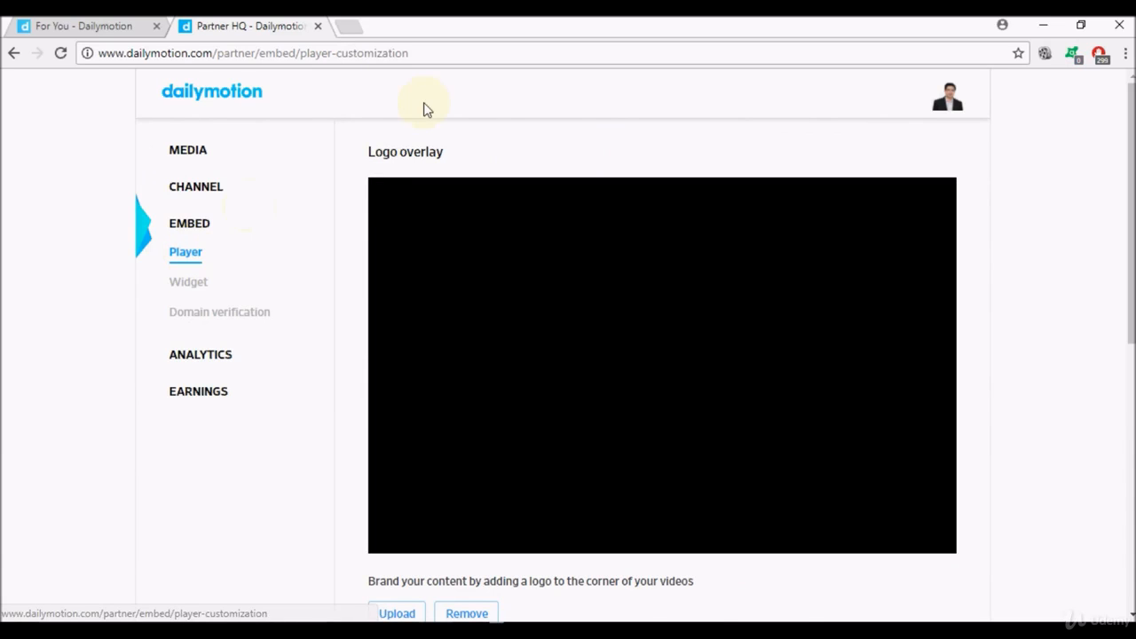
scroll(1132, 315, "down", 2)
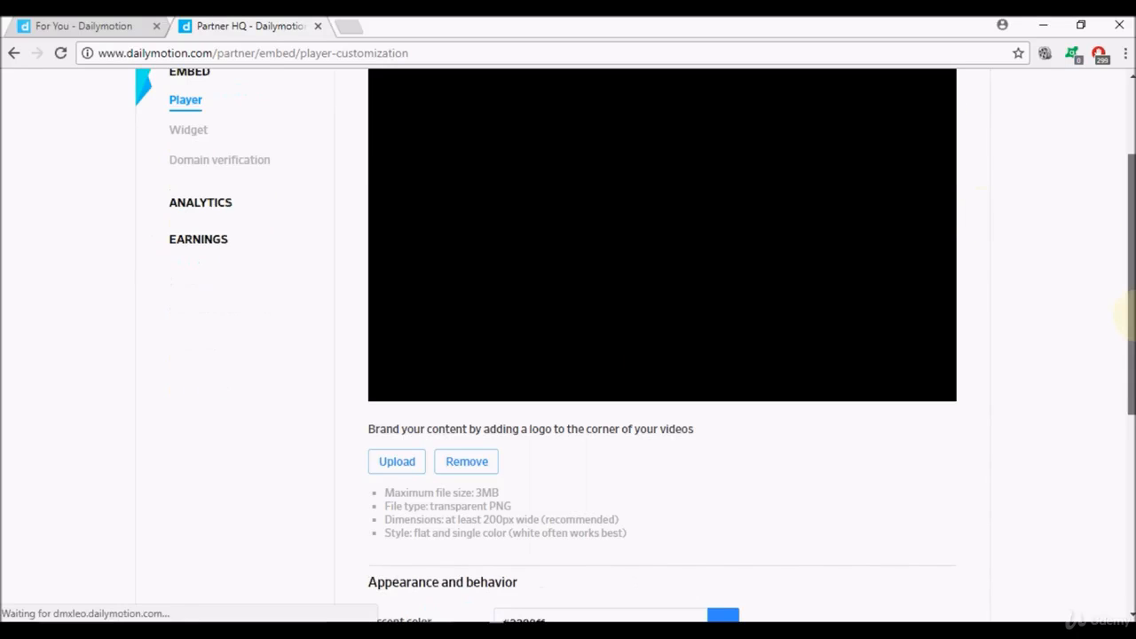